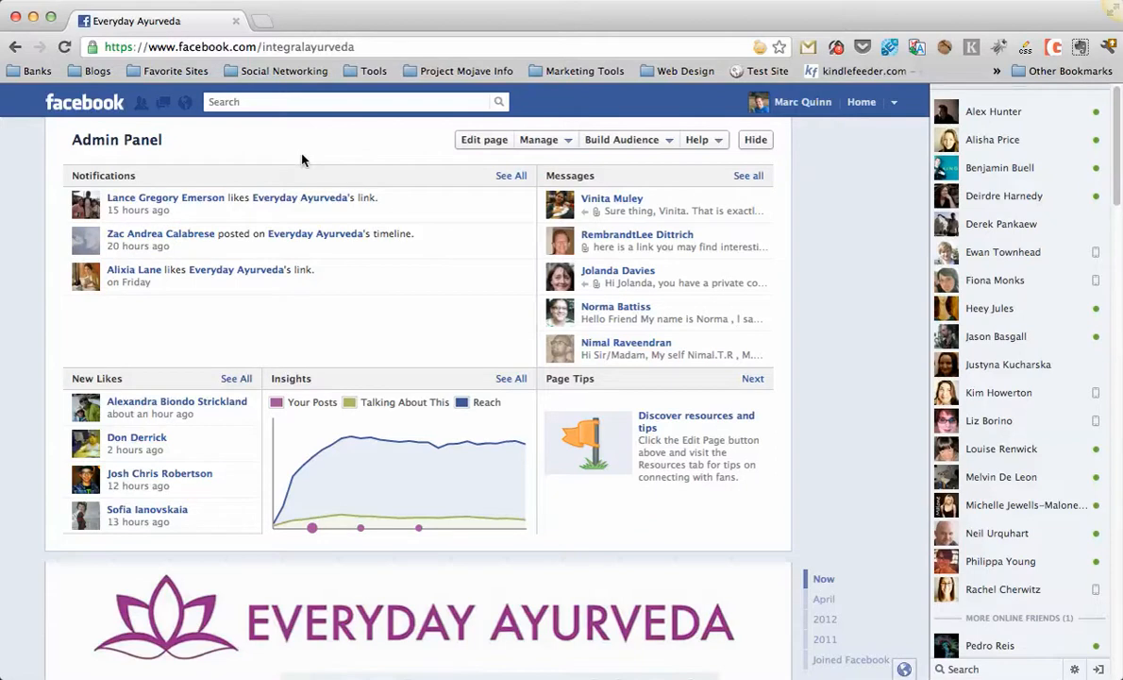
Open the page's editing resources and follow the link to use social plugins.
click(485, 141)
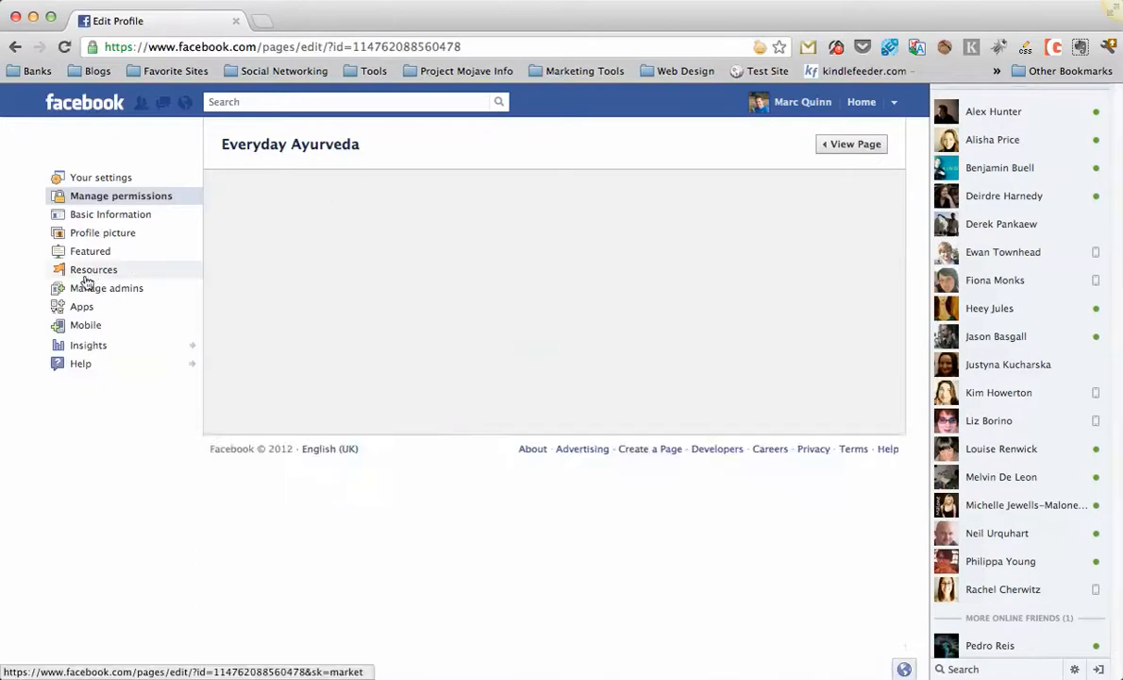
click(85, 272)
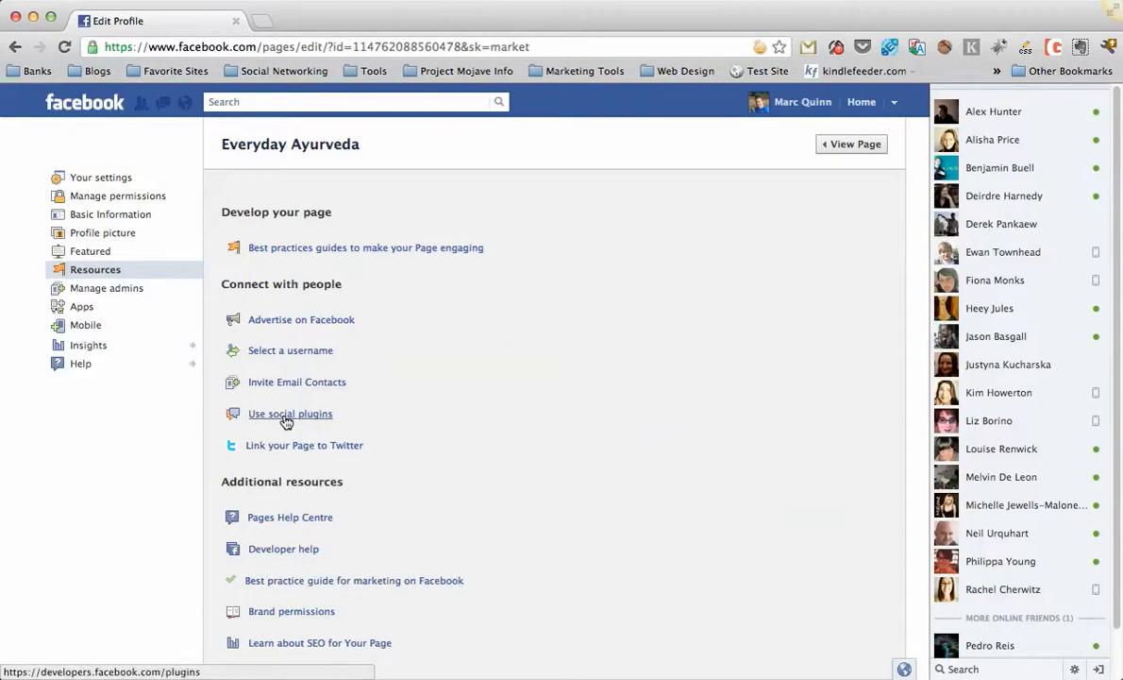
click(292, 415)
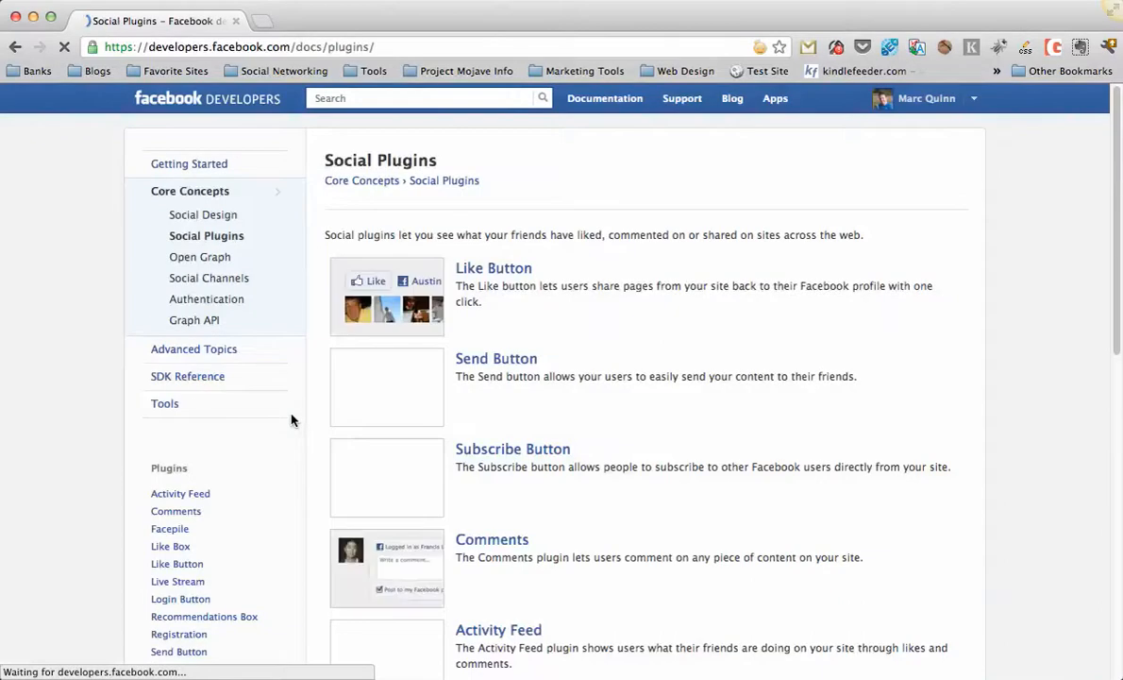
Browse the list of social plugins and open the Like Box plugin.
scroll(611, 366, down, 1)
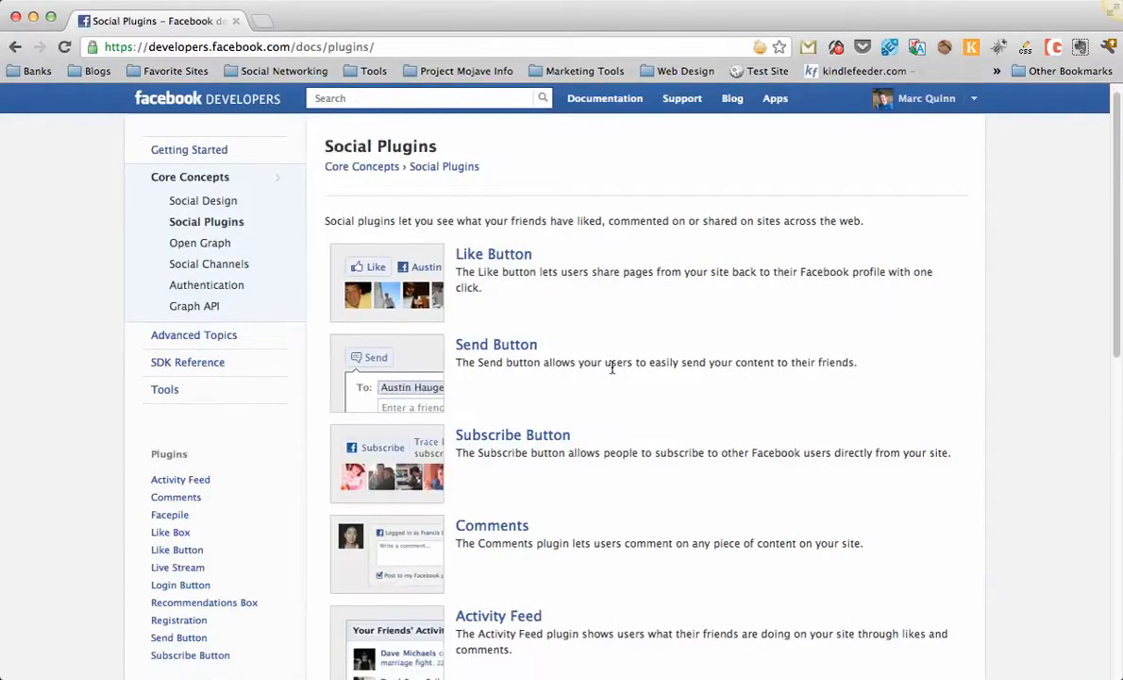
scroll(604, 366, down, 1)
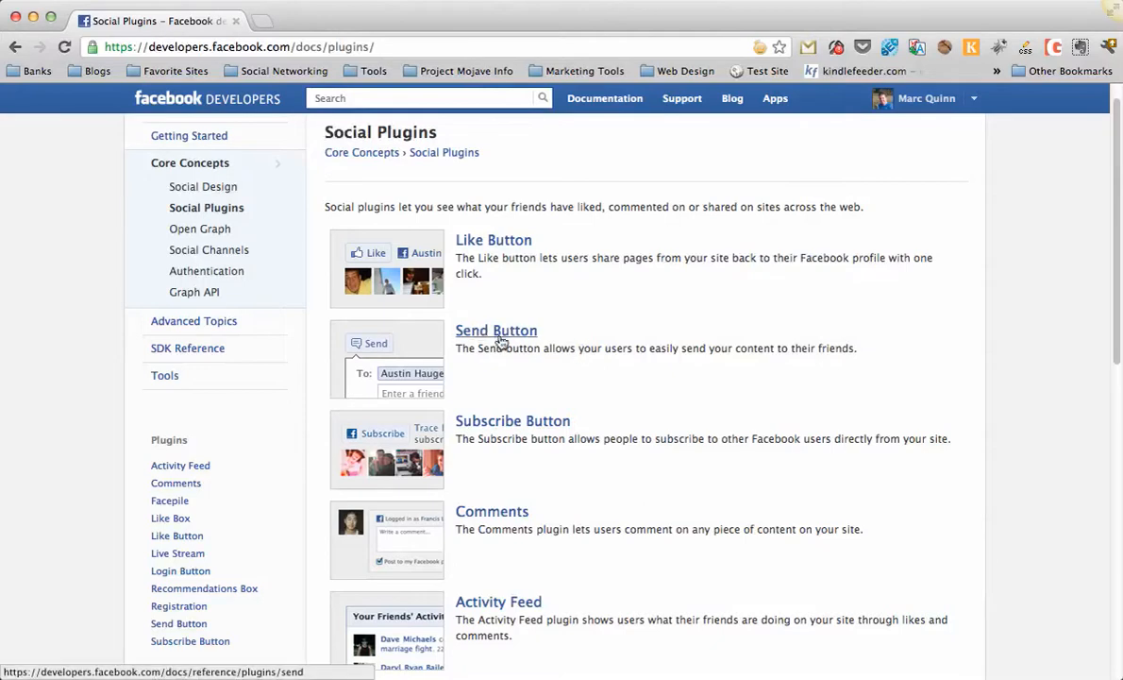
scroll(566, 349, down, 5)
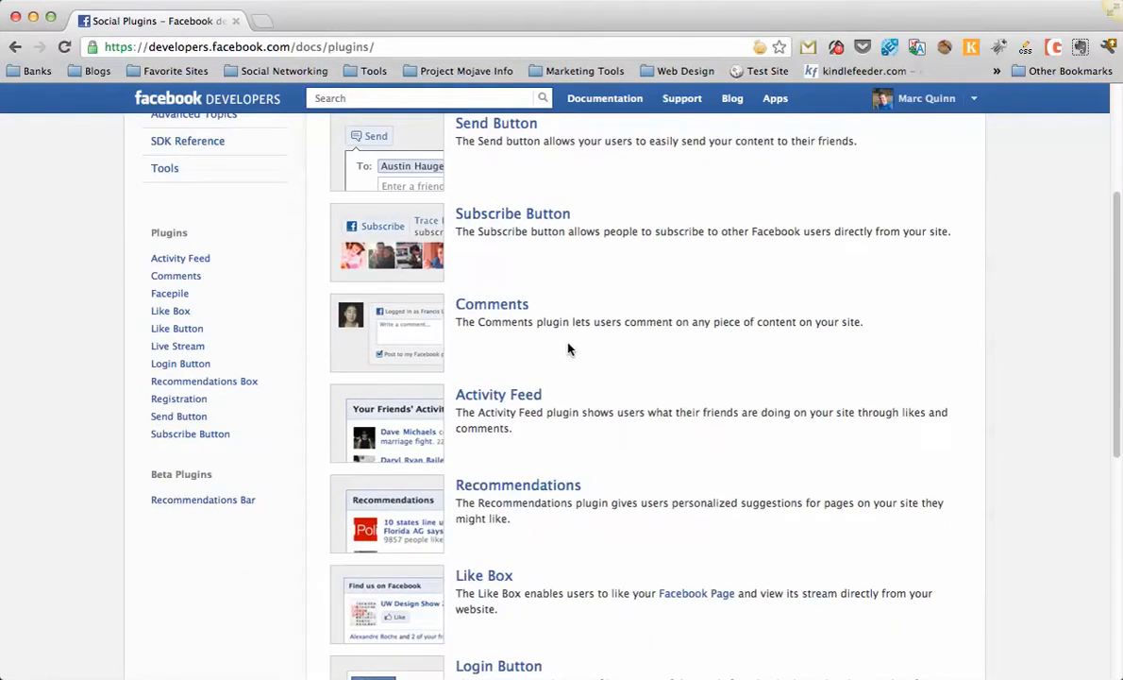
scroll(569, 350, down, 2)
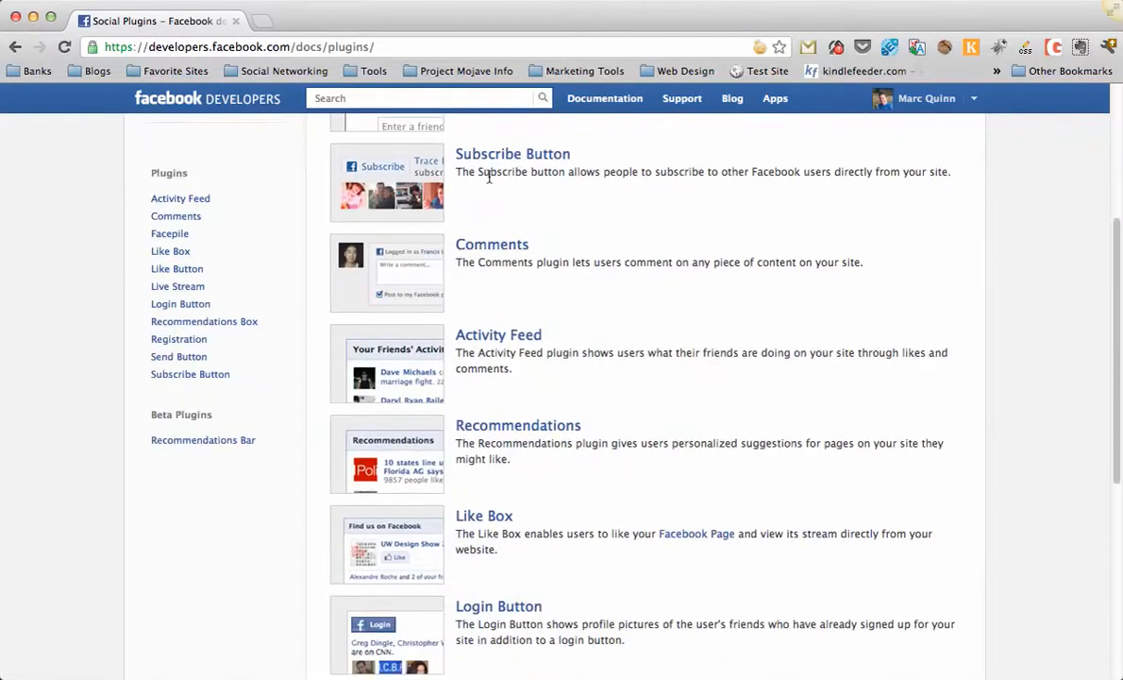
scroll(406, 484, down, 1)
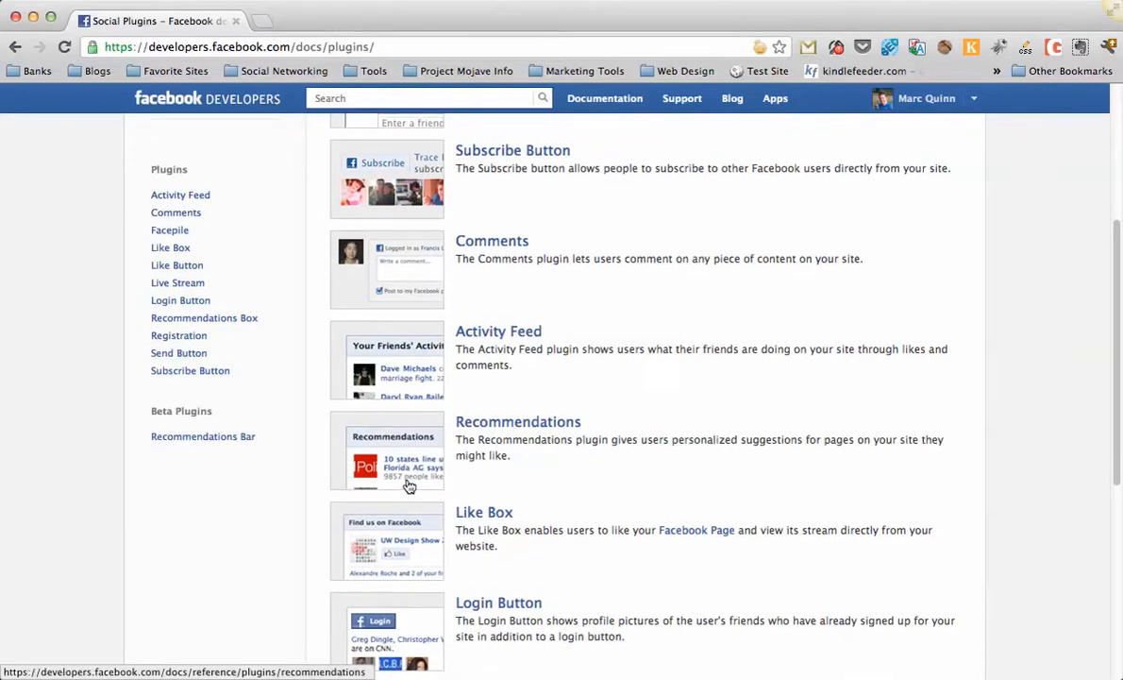
scroll(409, 485, down, 4)
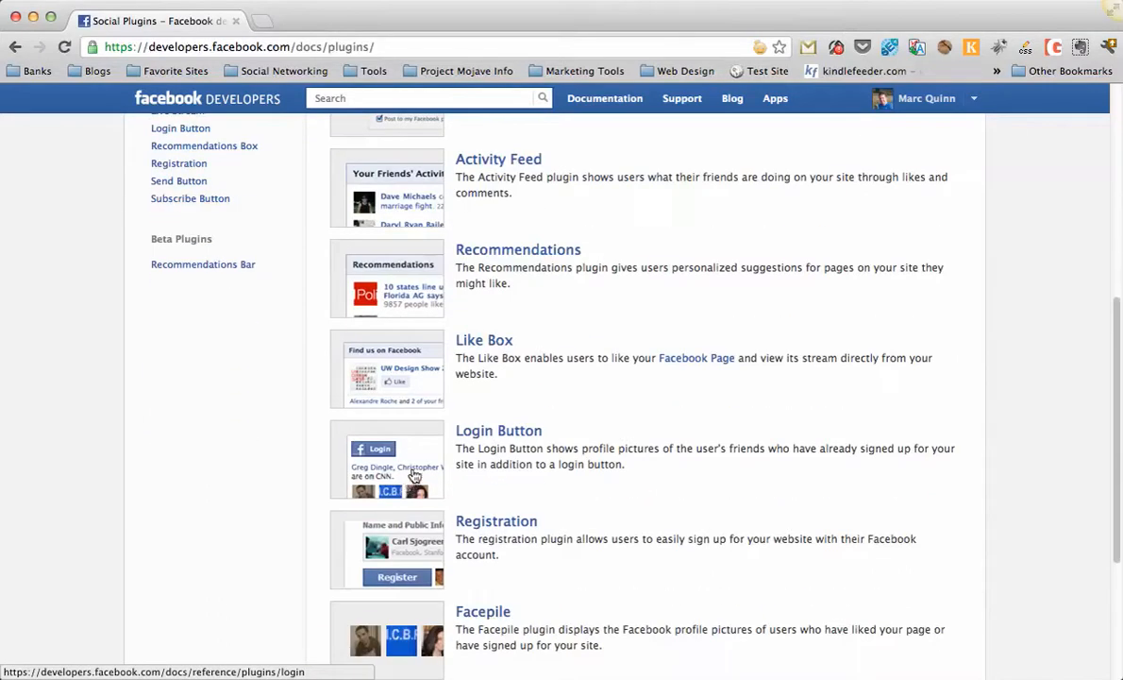
scroll(481, 406, down, 1)
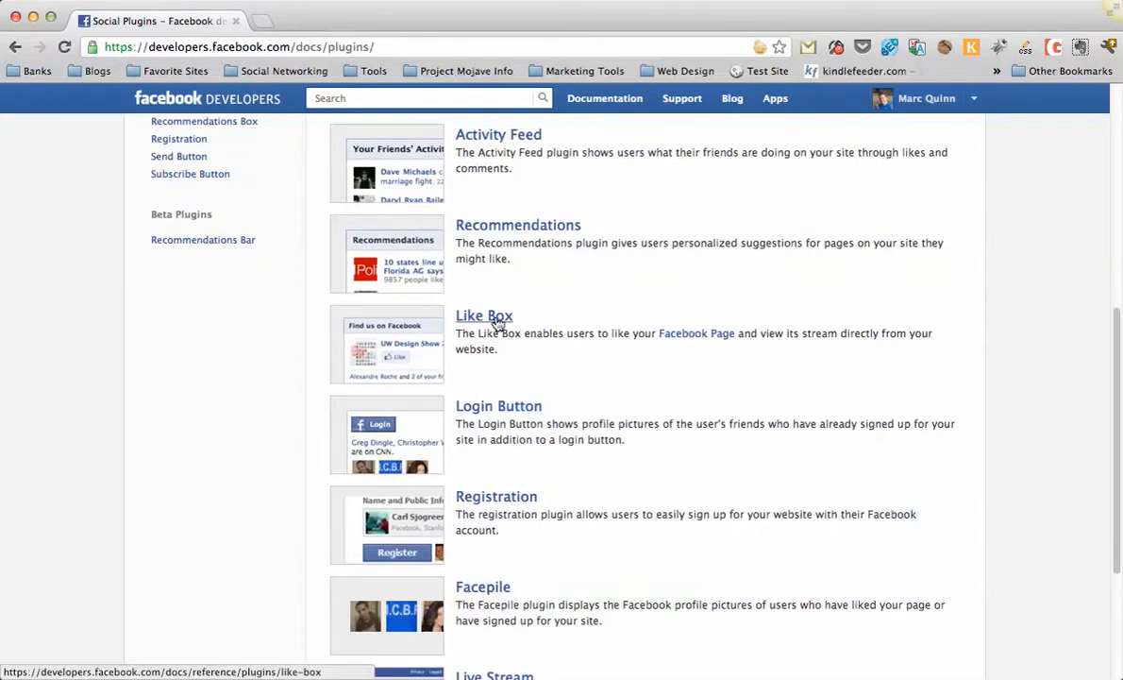
click(408, 345)
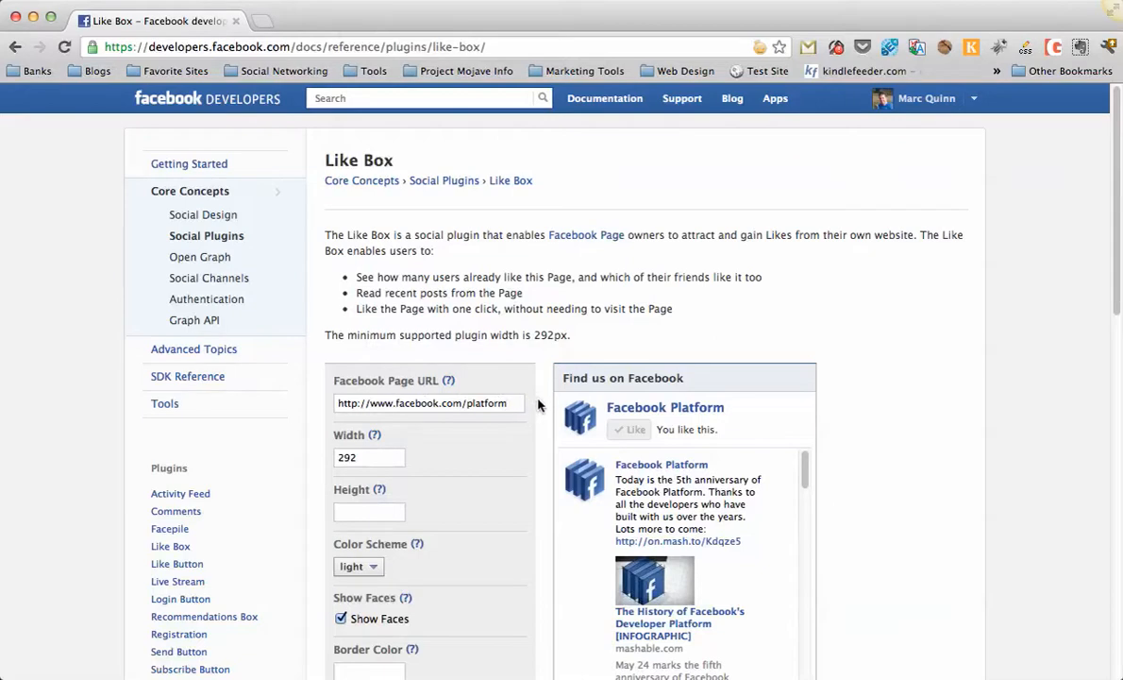
Copy the Everyday Ayurveda page address and paste it into the Like Box's Facebook Page URL field.
scroll(545, 381, down, 1)
scroll(546, 381, down, 3)
scroll(546, 380, down, 3)
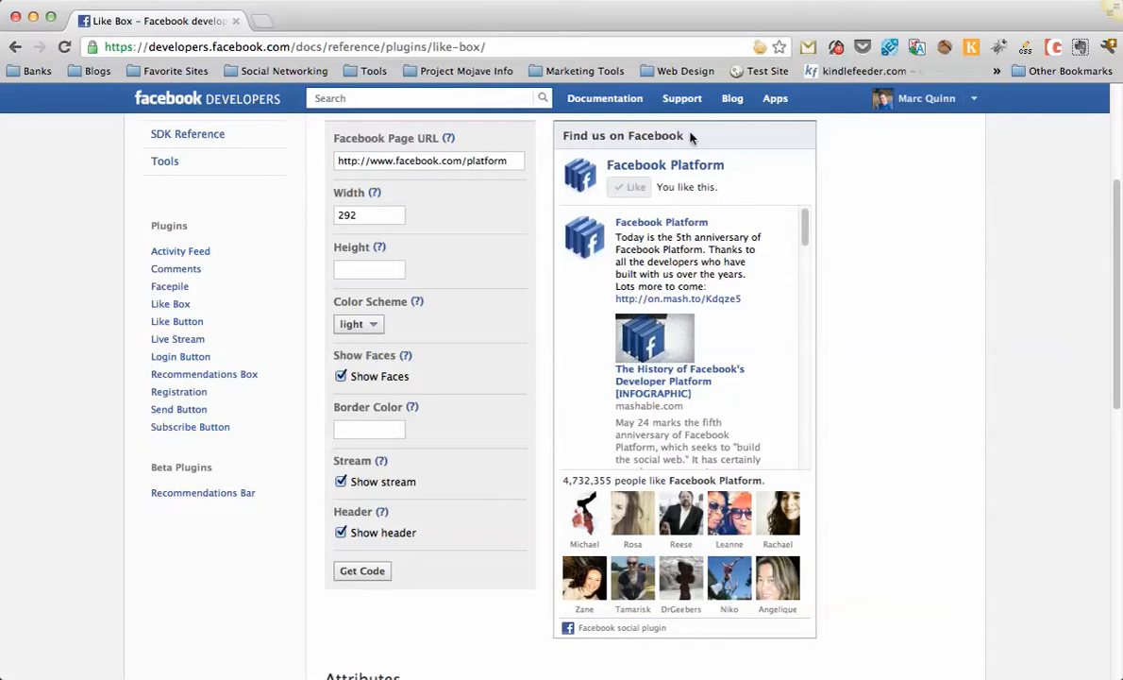
scroll(714, 373, down, 5)
scroll(714, 374, down, 5)
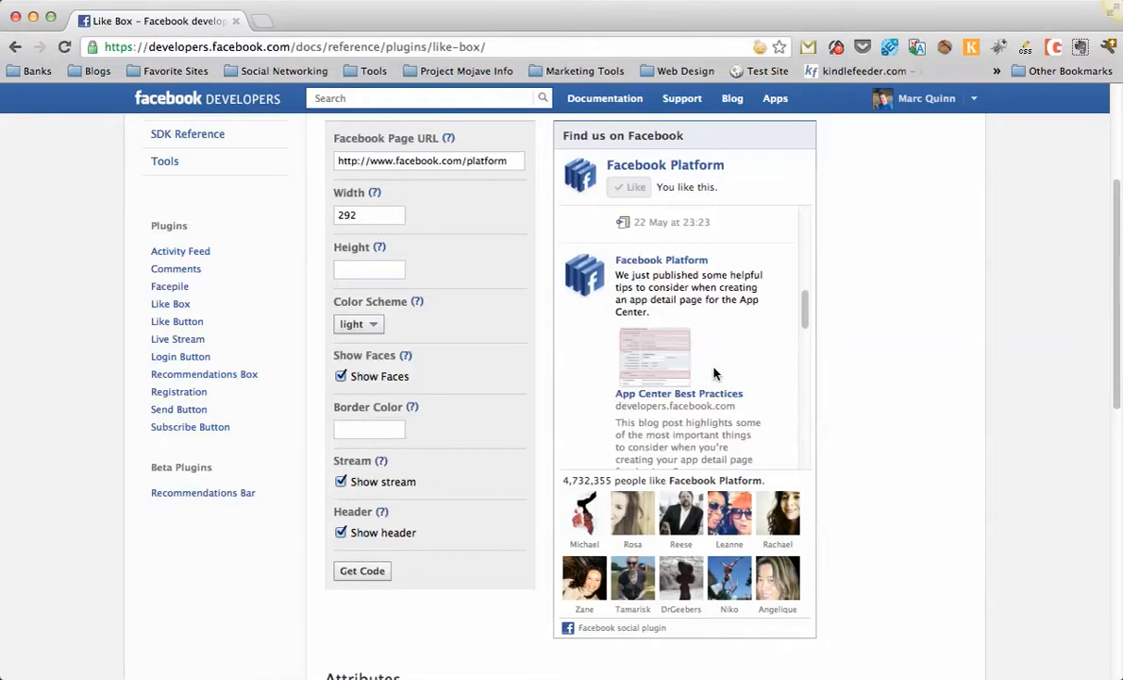
scroll(715, 396, down, 1)
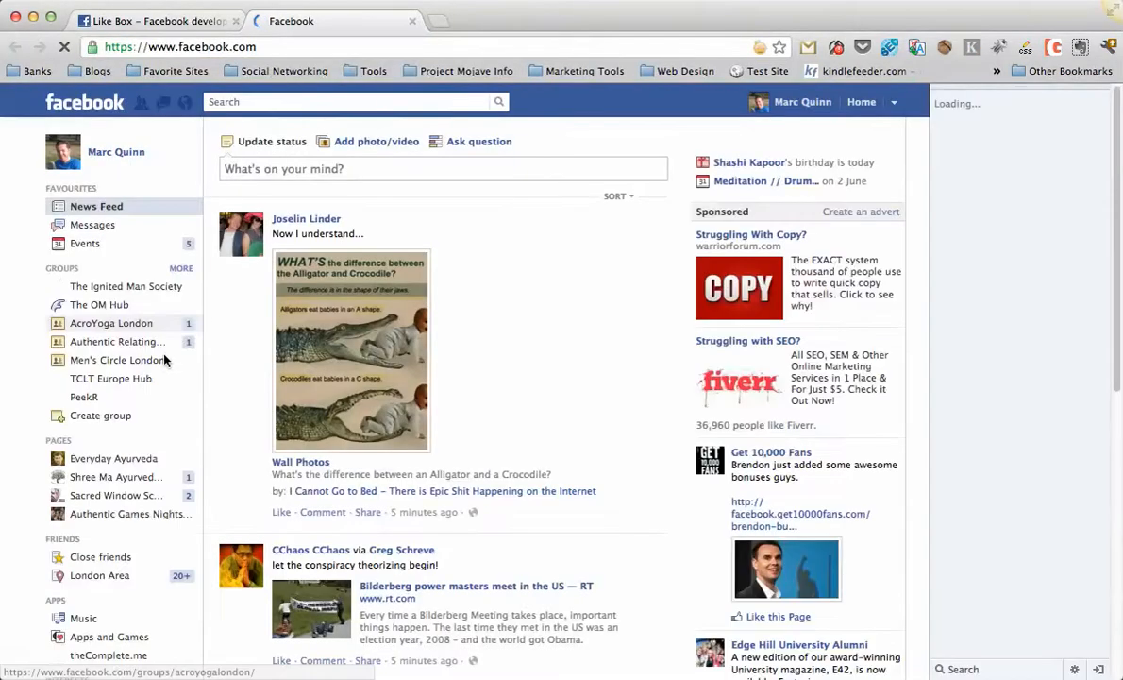
click(96, 460)
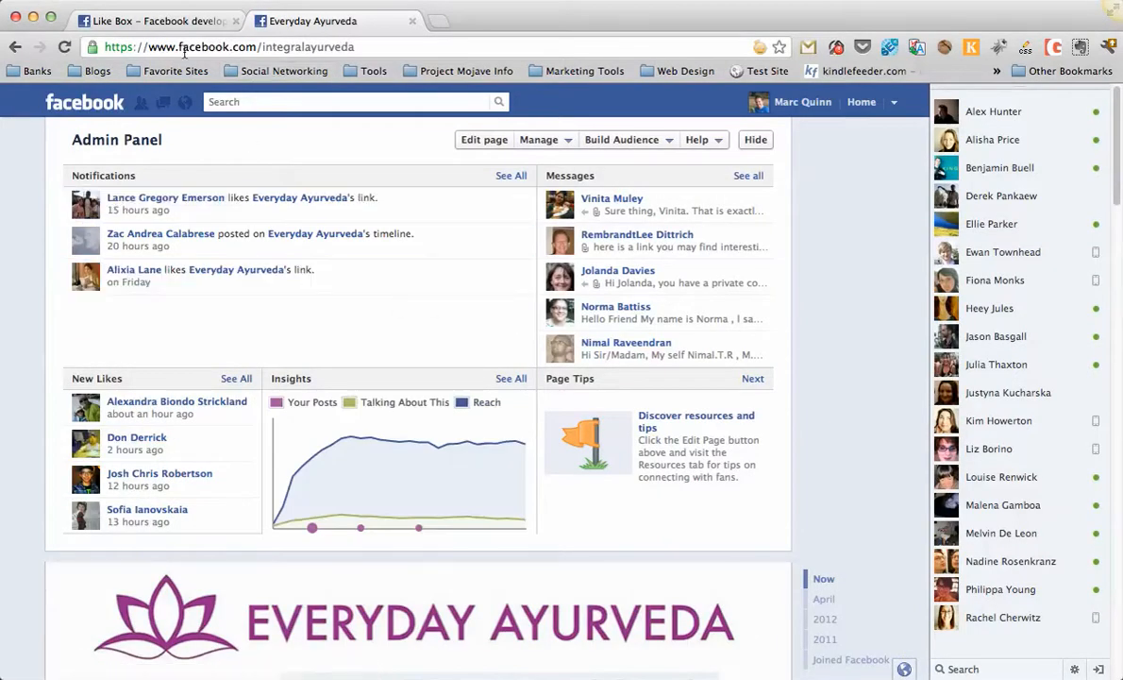
click(337, 46)
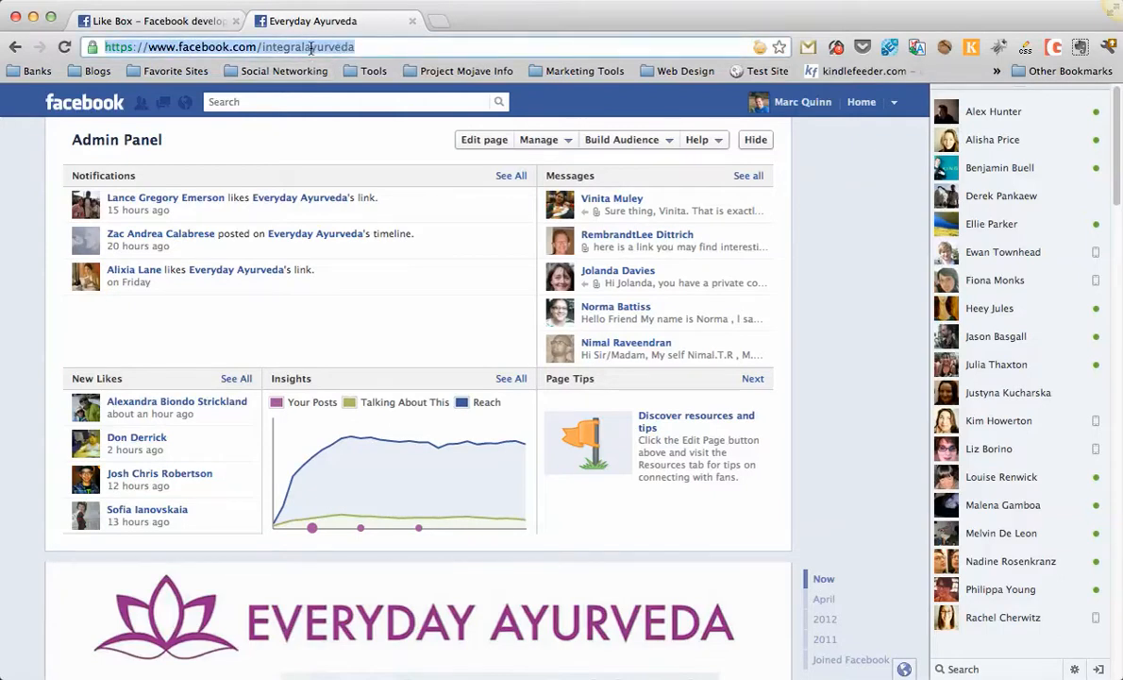
click(166, 21)
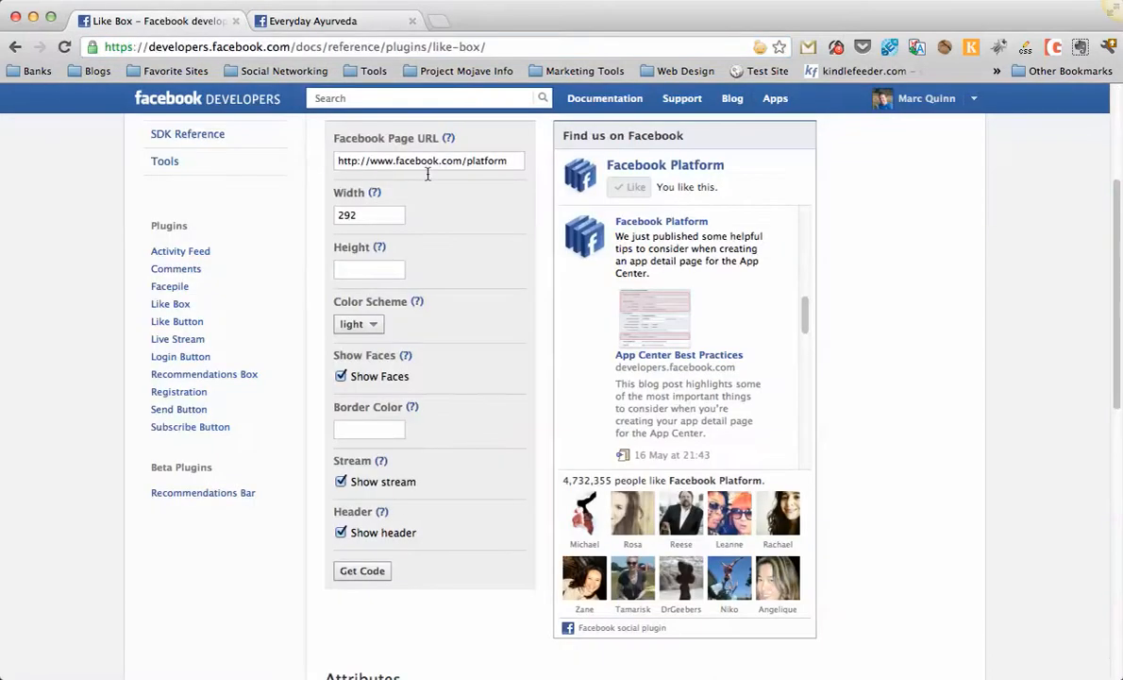
drag(510, 160, 332, 160)
key(super+v)
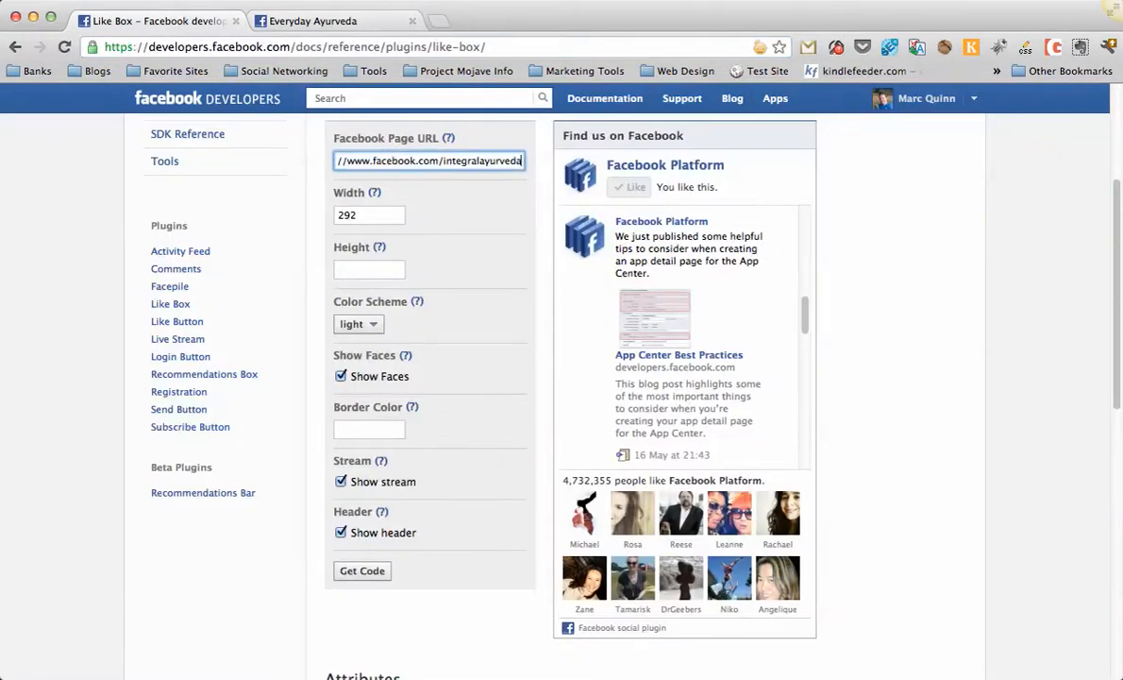
click(110, 190)
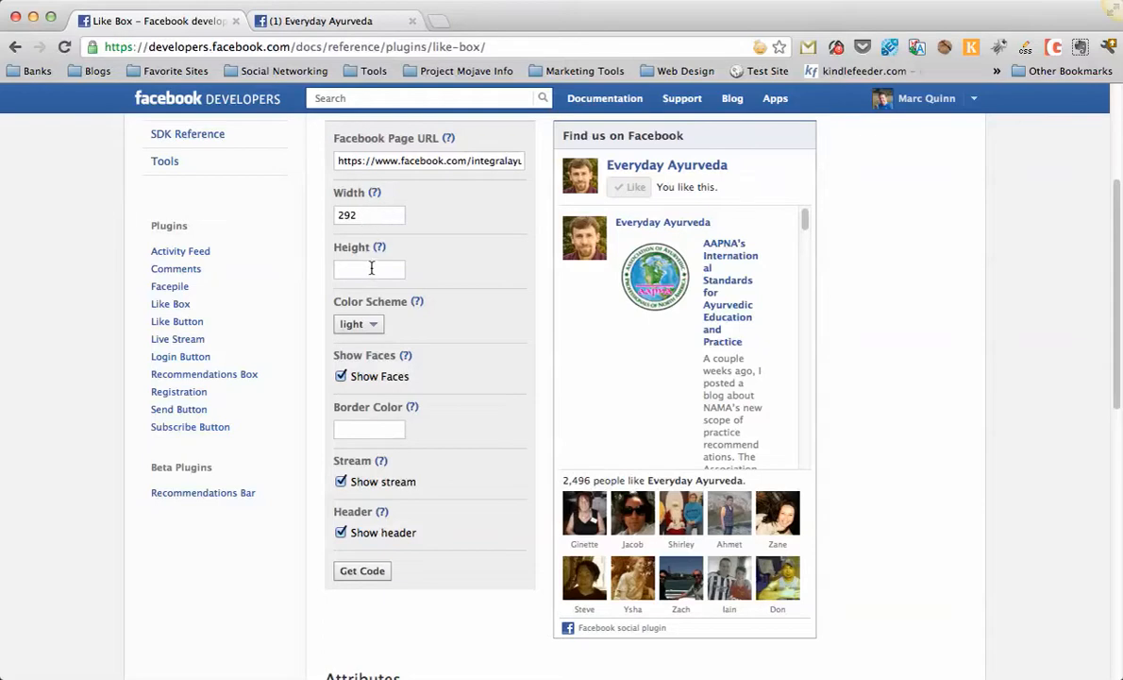
Set the Like Box to show faces only, turning off the stream and the header.
click(341, 377)
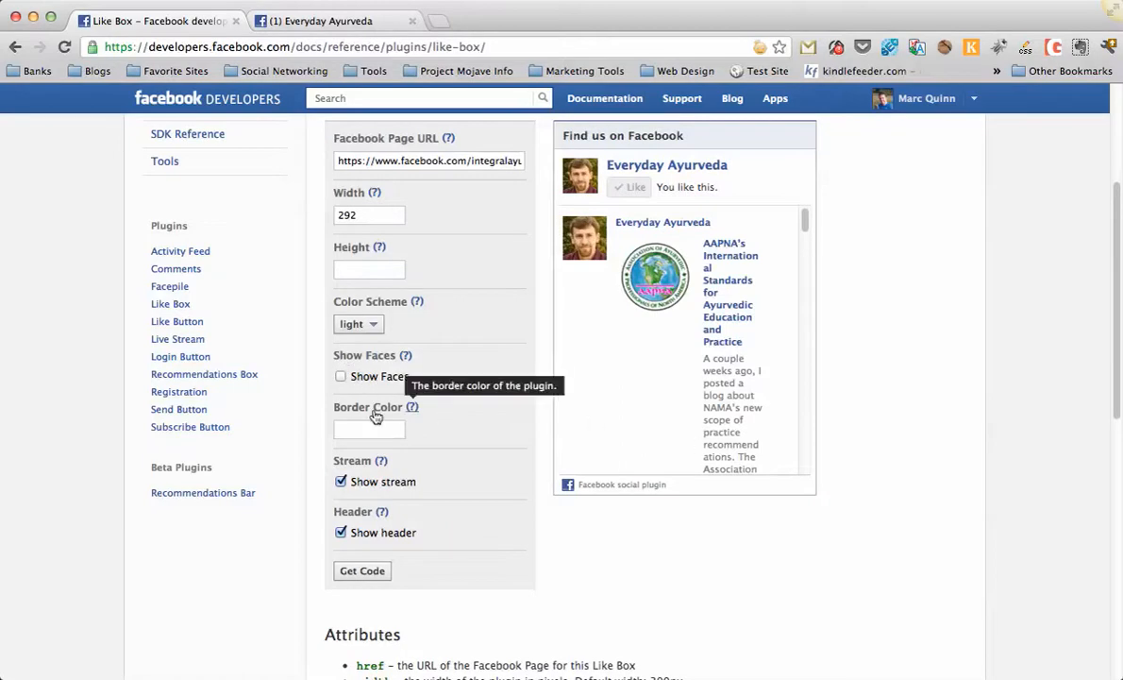
click(341, 482)
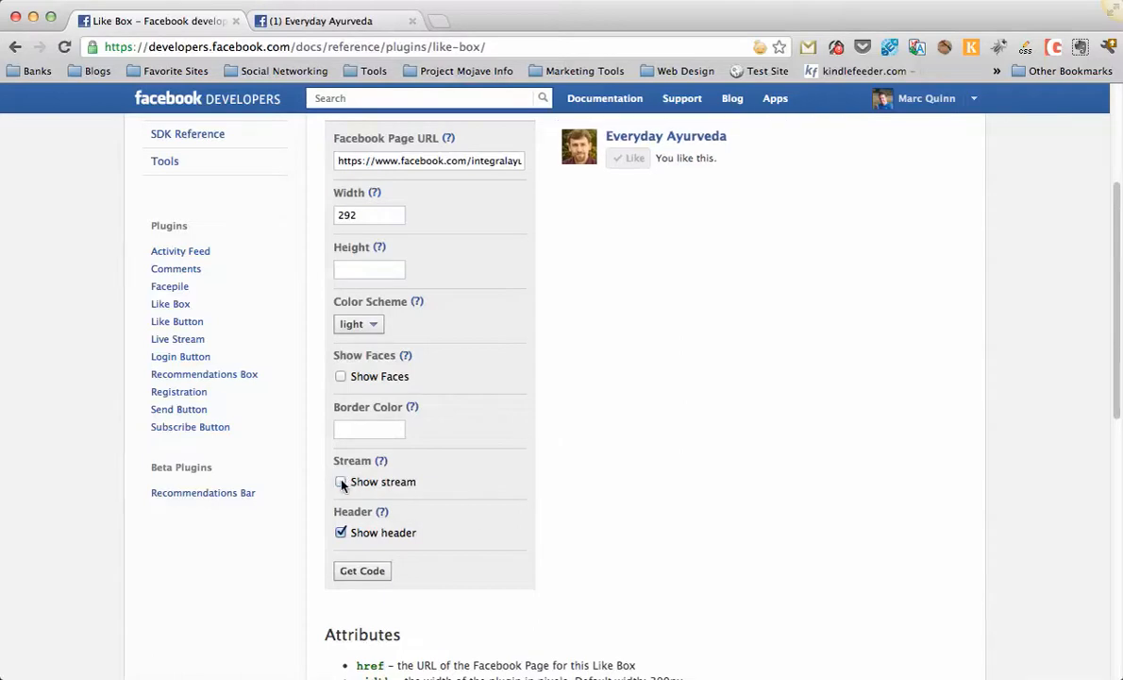
scroll(640, 391, up, 2)
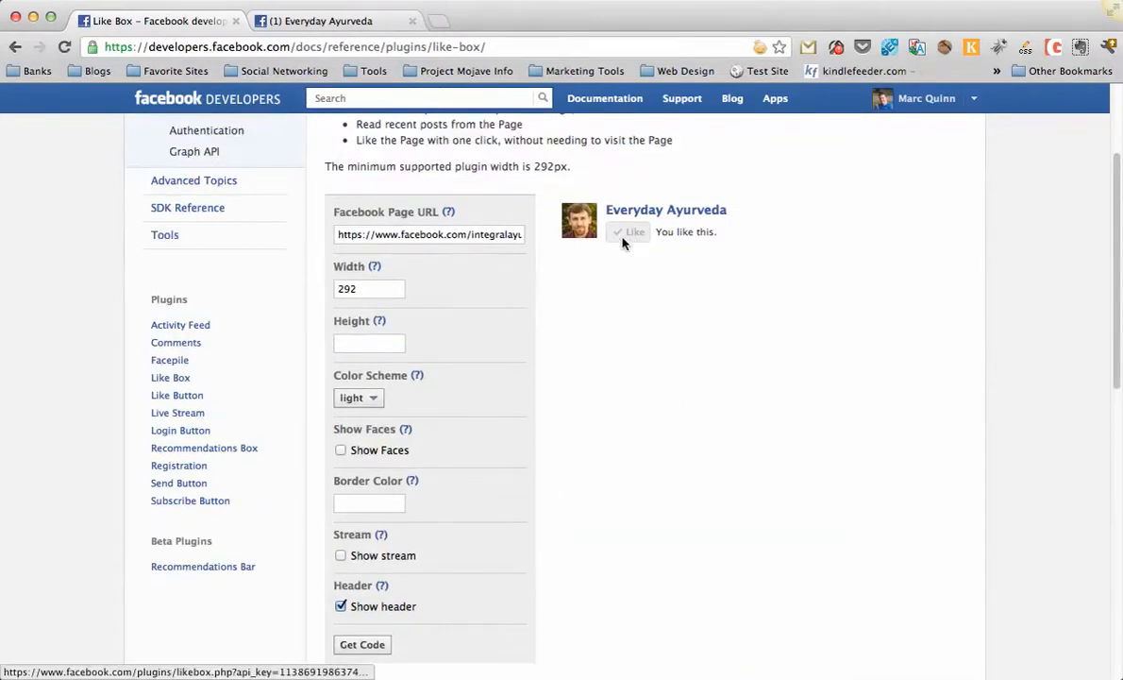
click(341, 607)
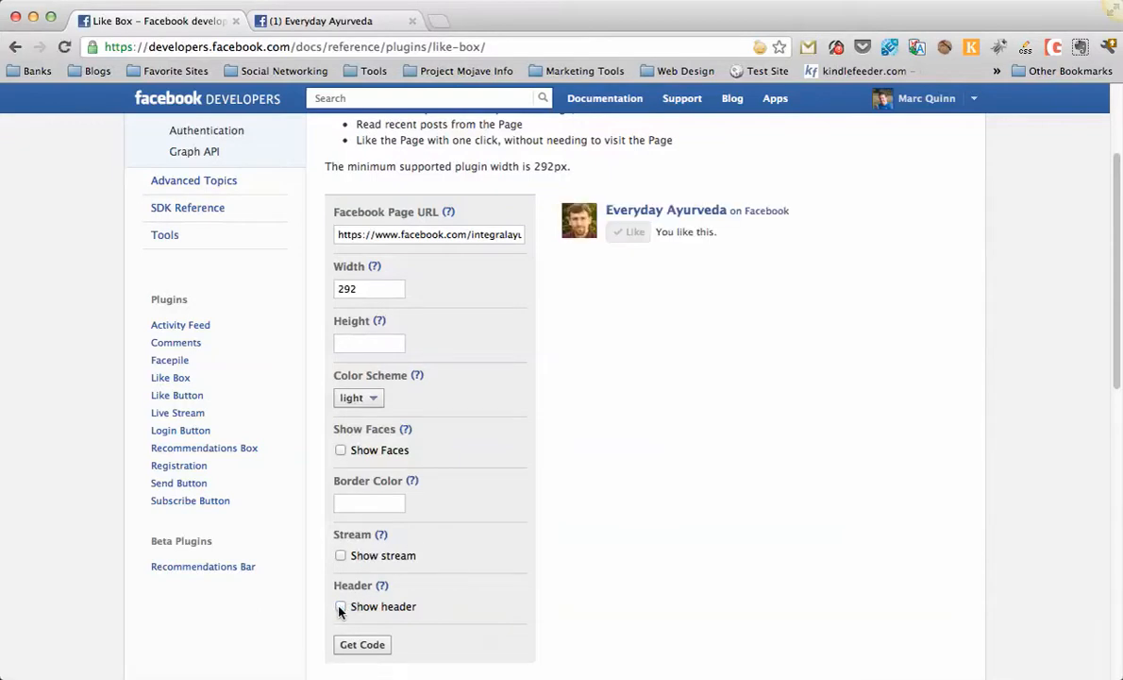
click(341, 451)
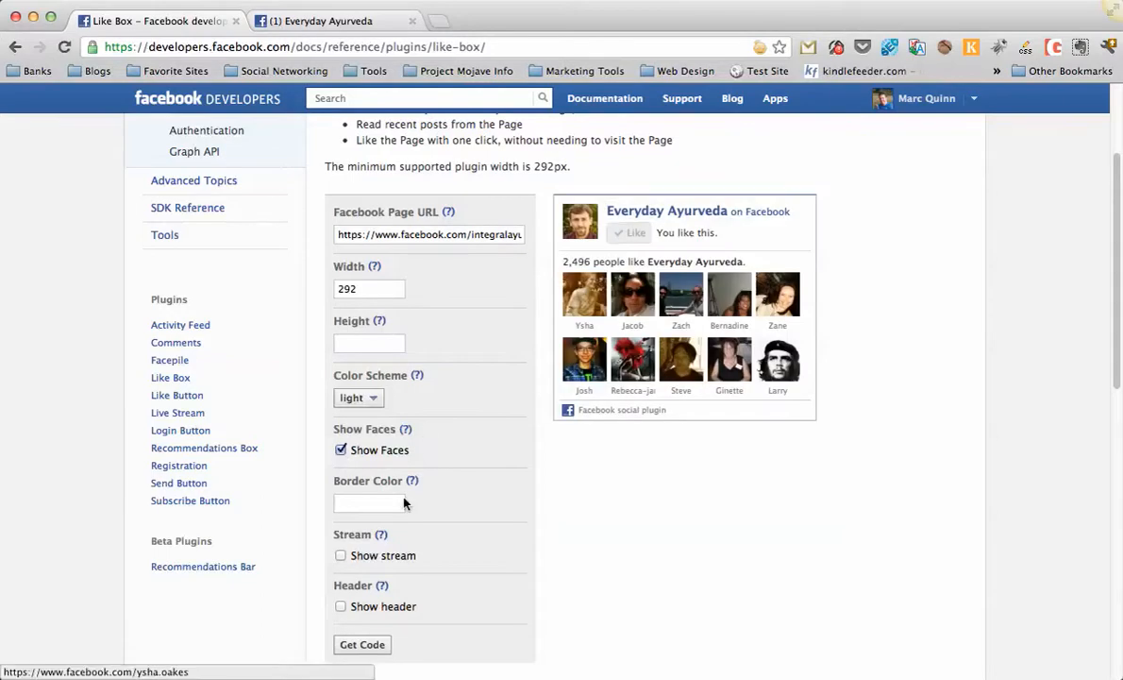
click(341, 608)
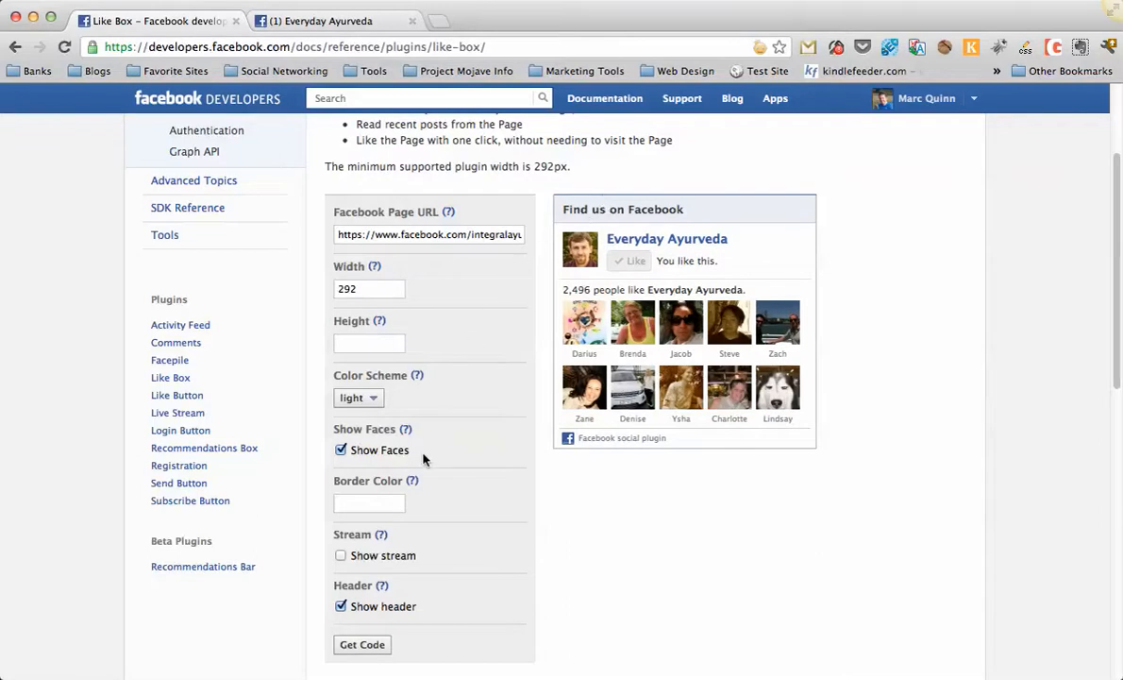
click(341, 608)
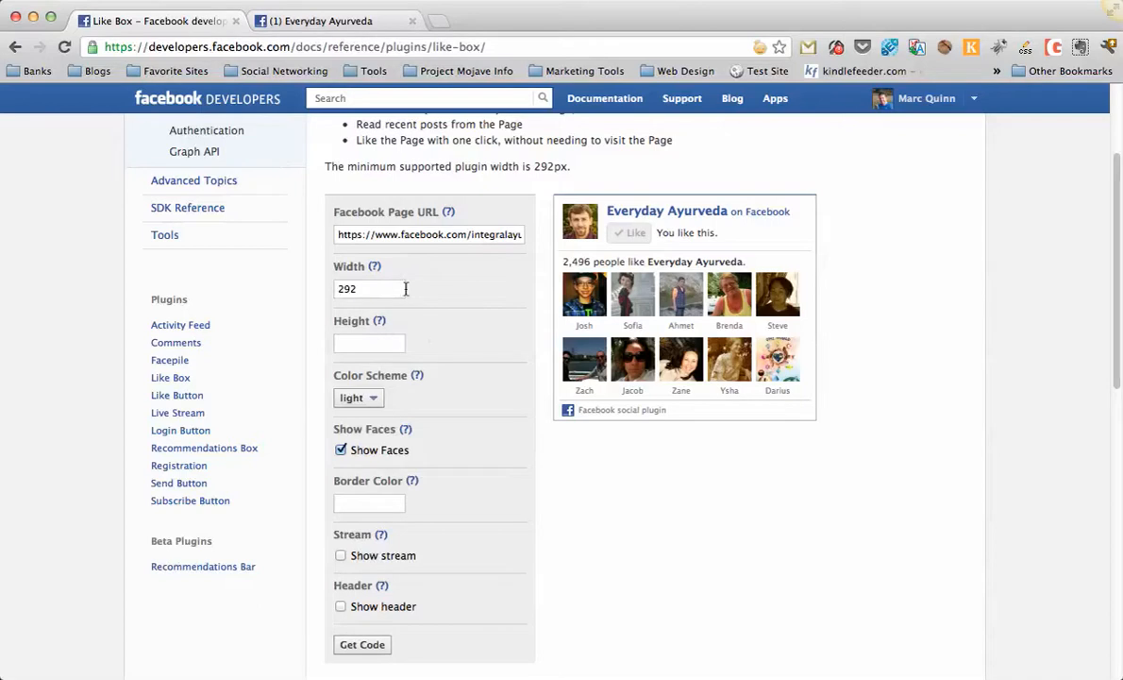
Try the dark colour scheme for the Like Box, then return it to light.
mouse_move(382, 324)
click(374, 401)
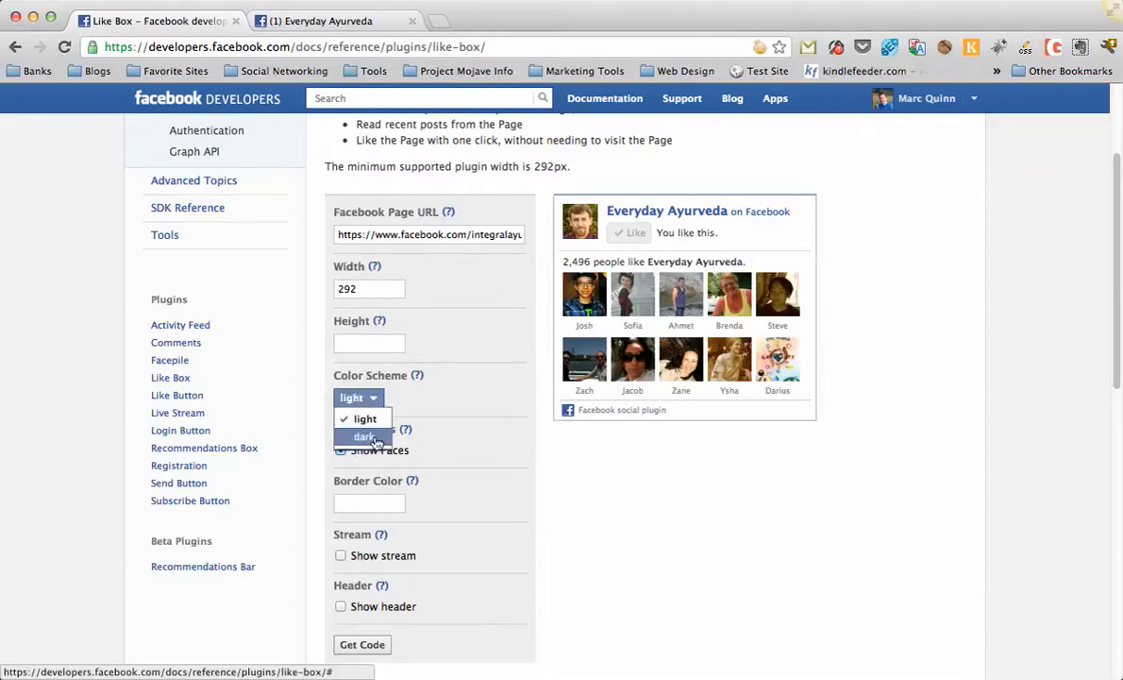
click(364, 437)
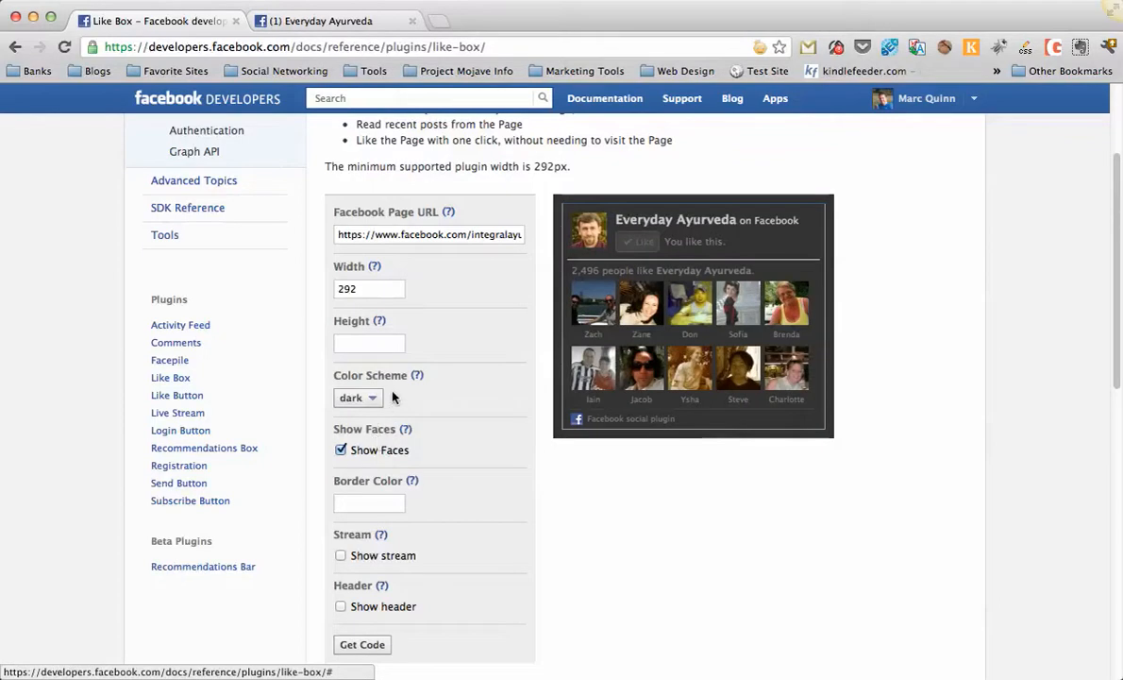
click(371, 399)
click(364, 418)
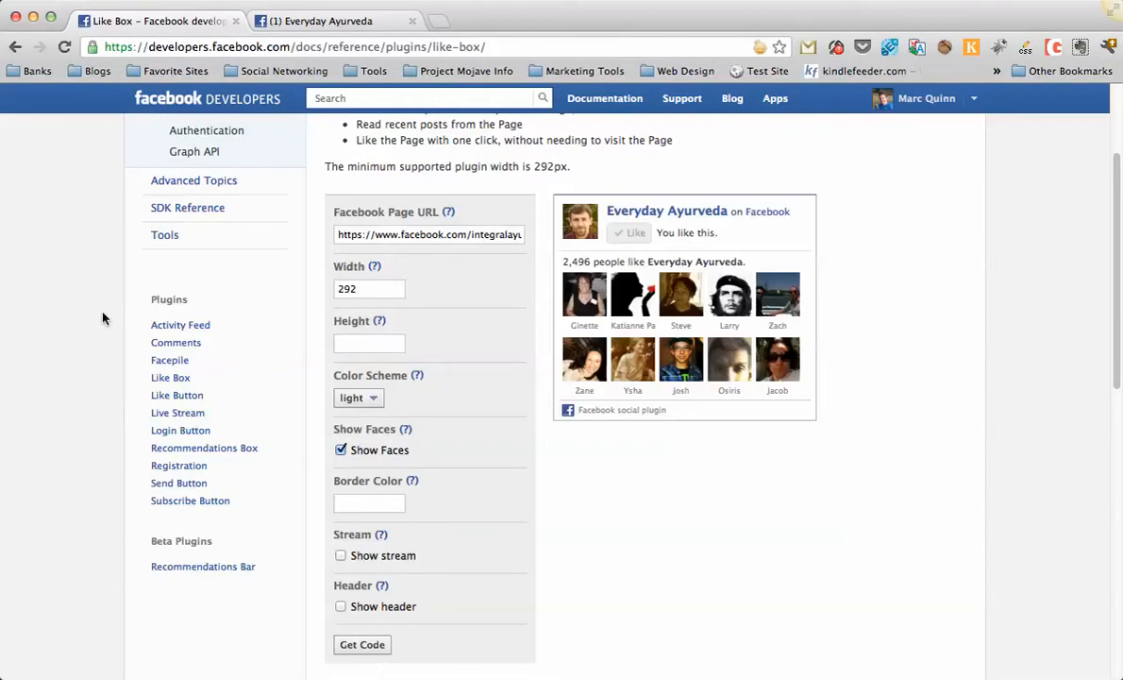
Try Like Box widths of 290 and then 250 pixels.
scroll(105, 319, up, 1)
scroll(105, 321, up, 1)
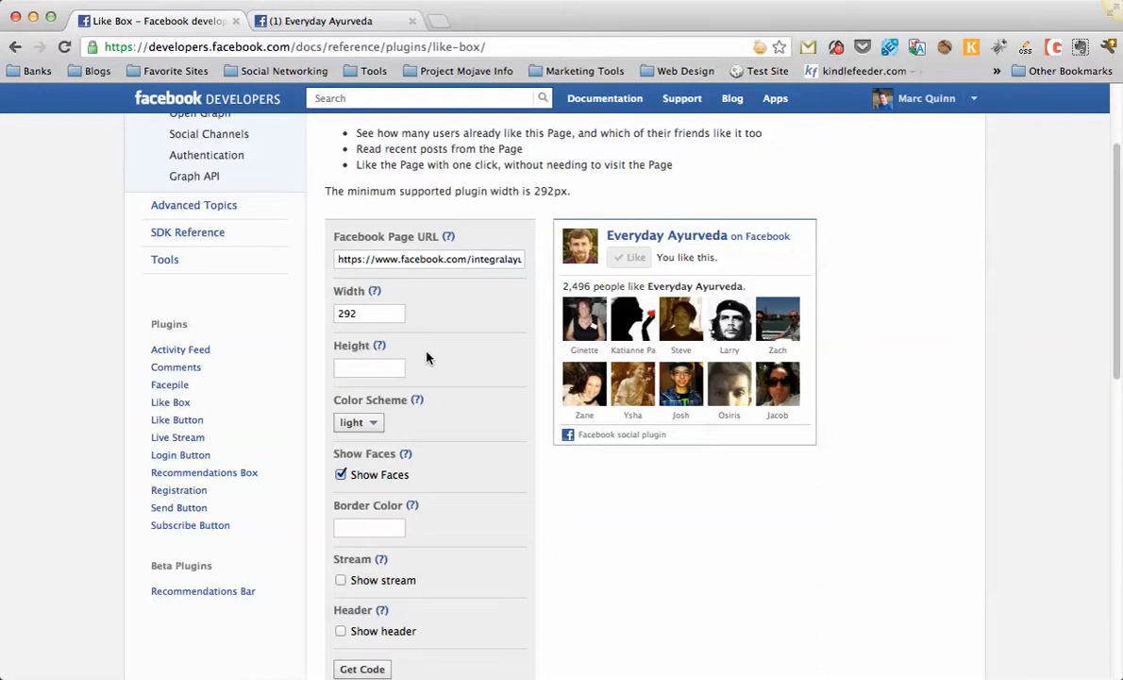
click(363, 314)
key(BackSpace)
text(0)
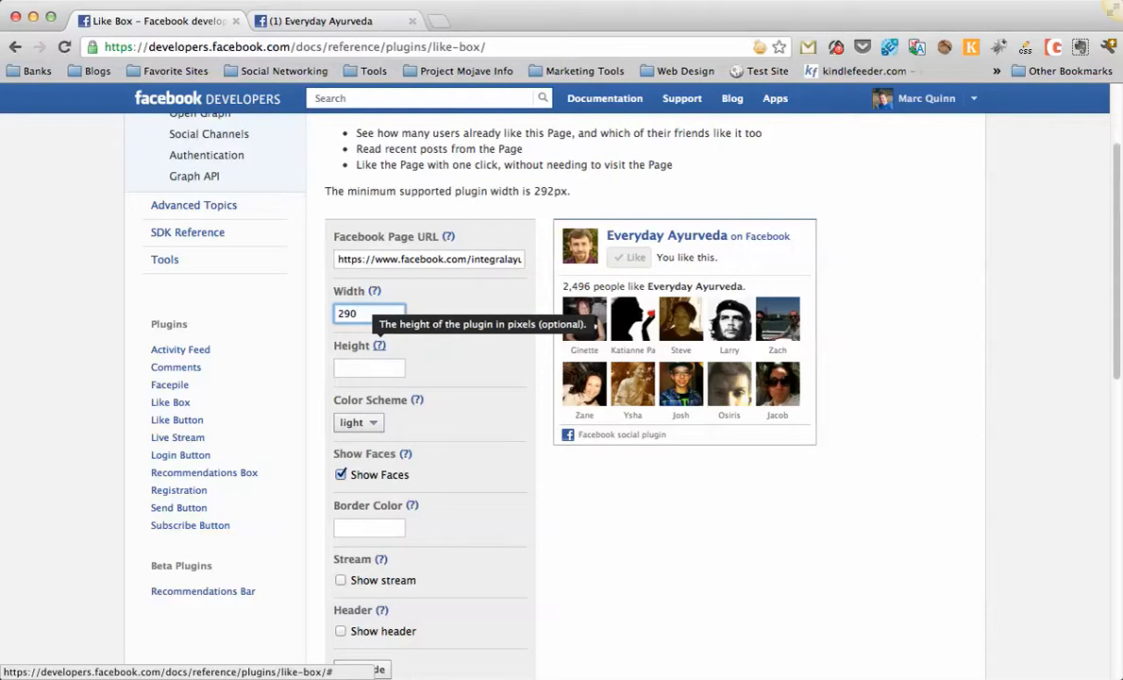
key(Tab)
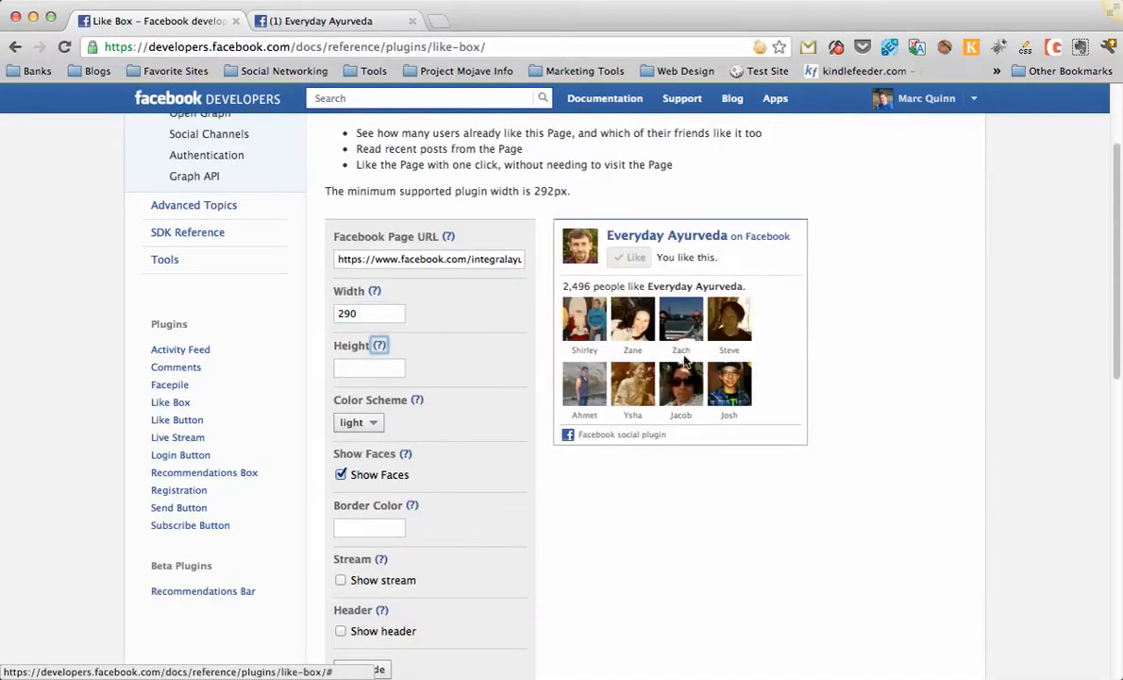
click(348, 315)
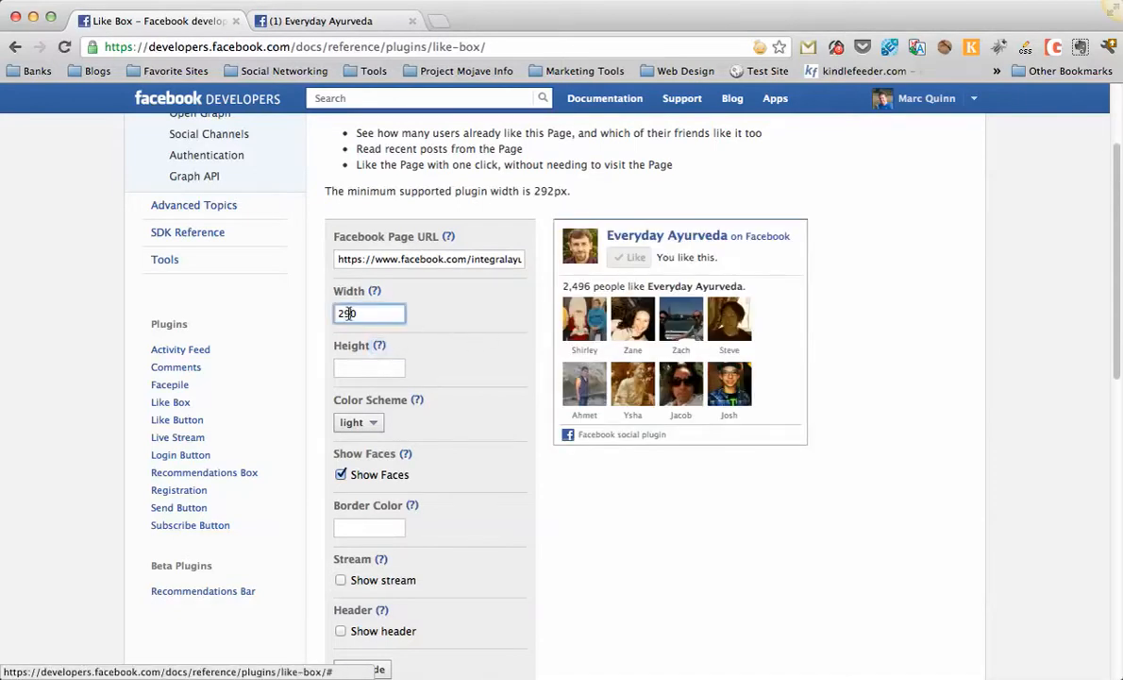
key(BackSpace)
text(5)
key(Tab)
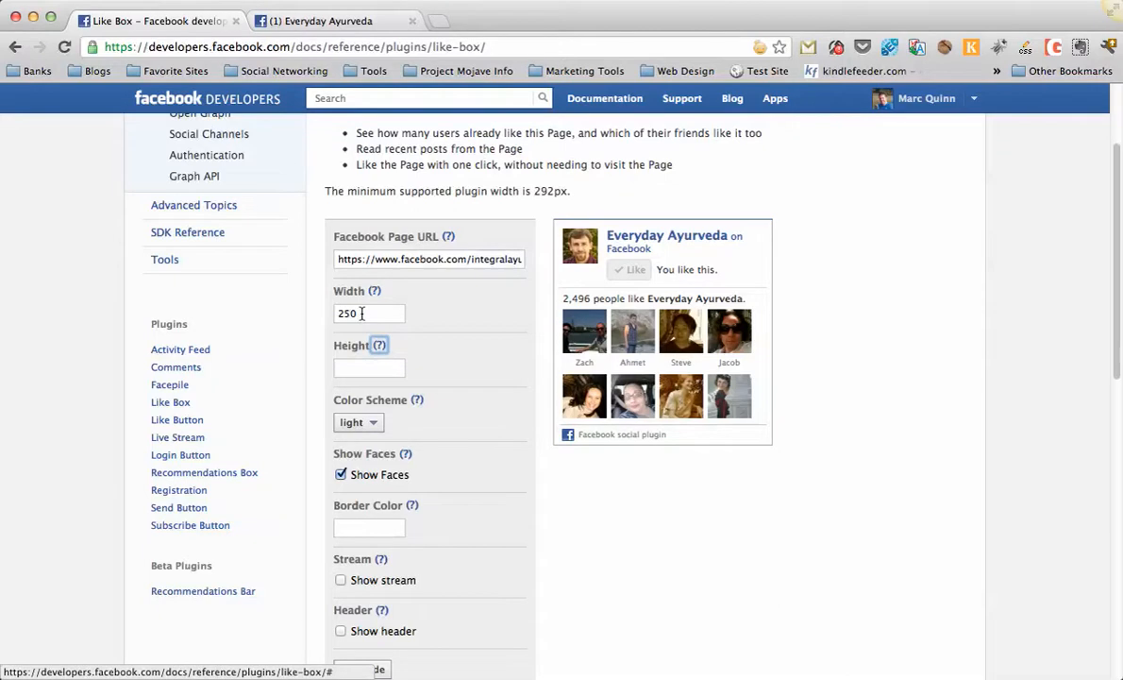
Set the Like Box width to 270 pixels.
click(437, 305)
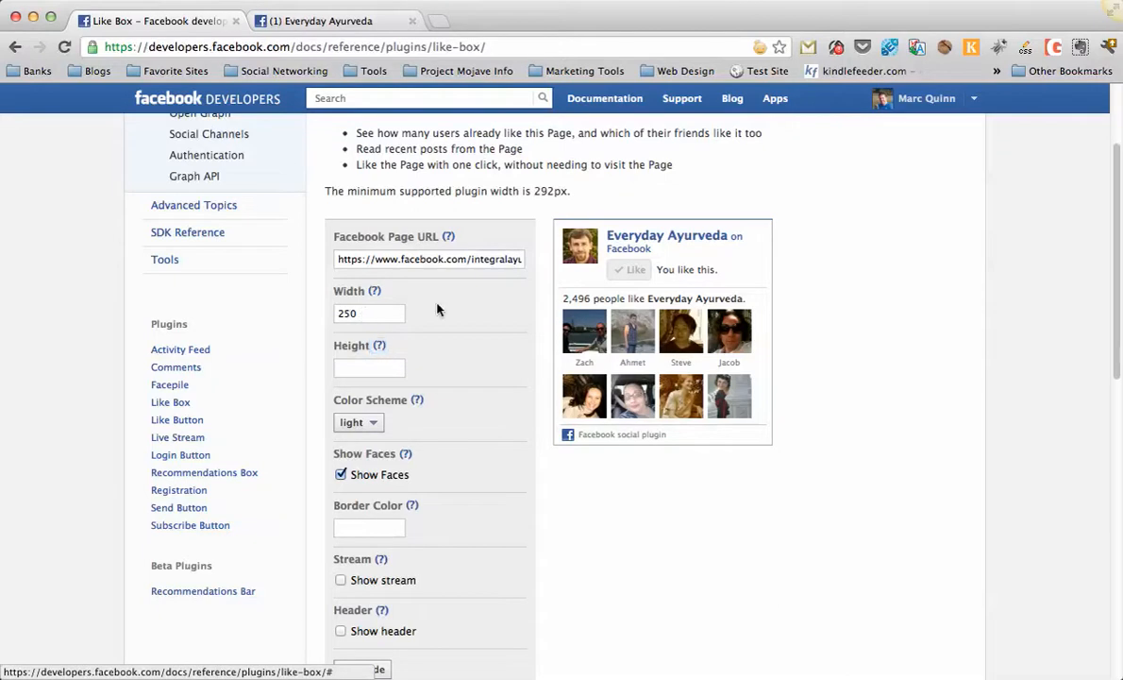
double_click(380, 319)
text(270)
click(379, 345)
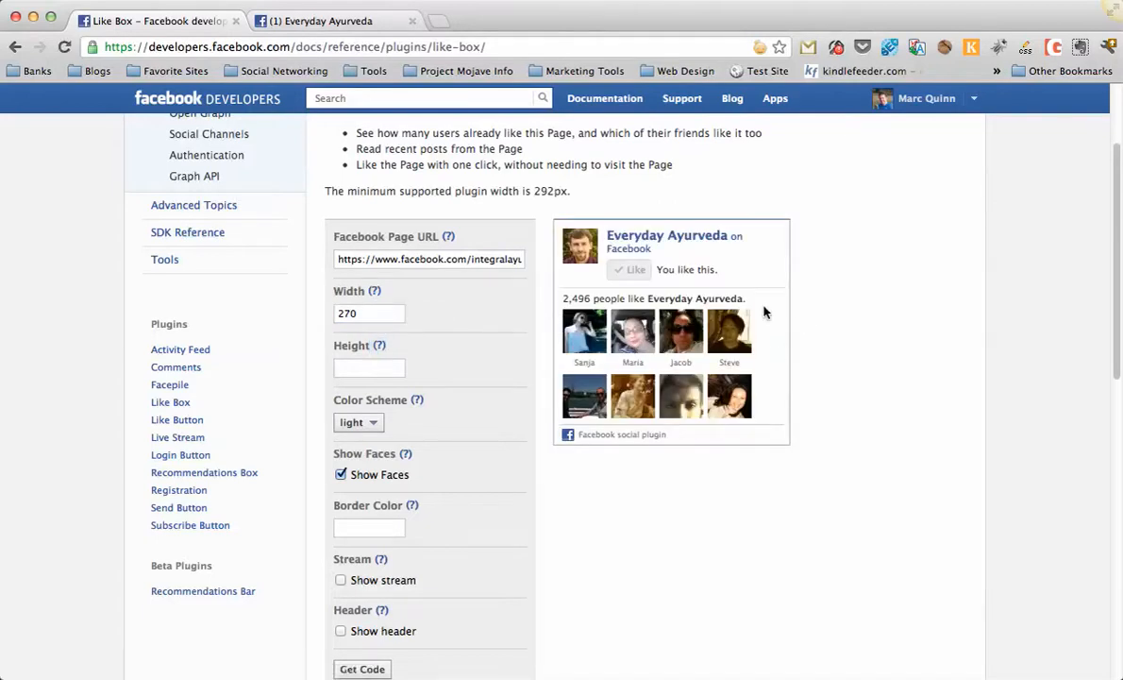
Try Like Box widths of 290, 292 and 275 pixels.
click(349, 312)
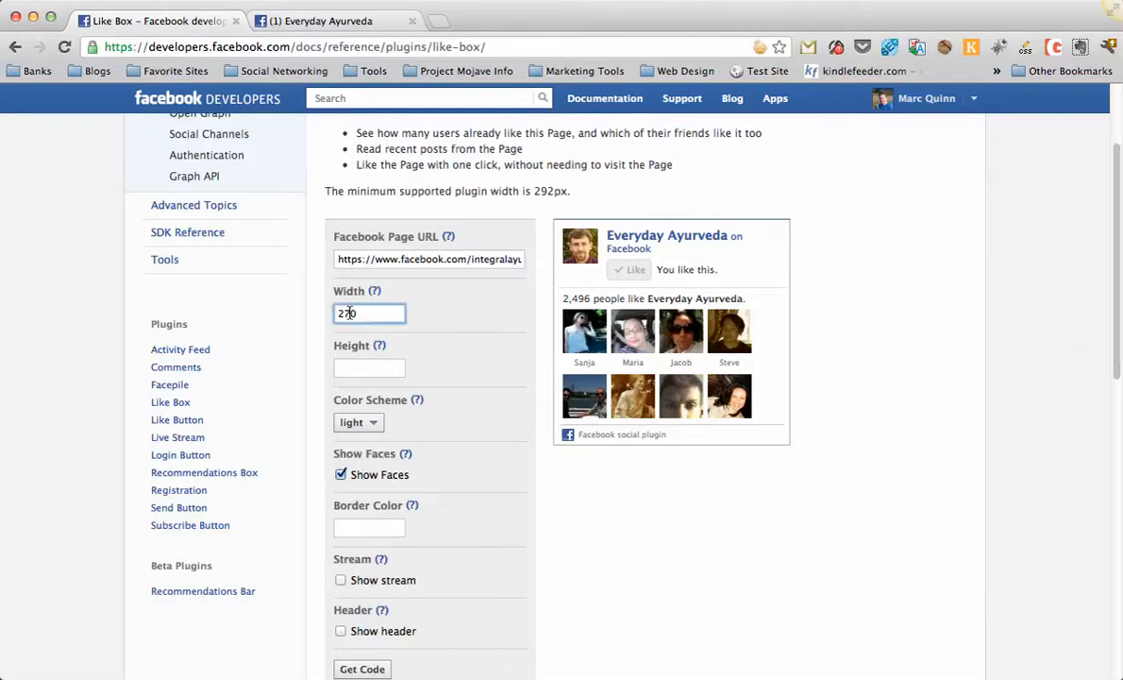
key(Tab)
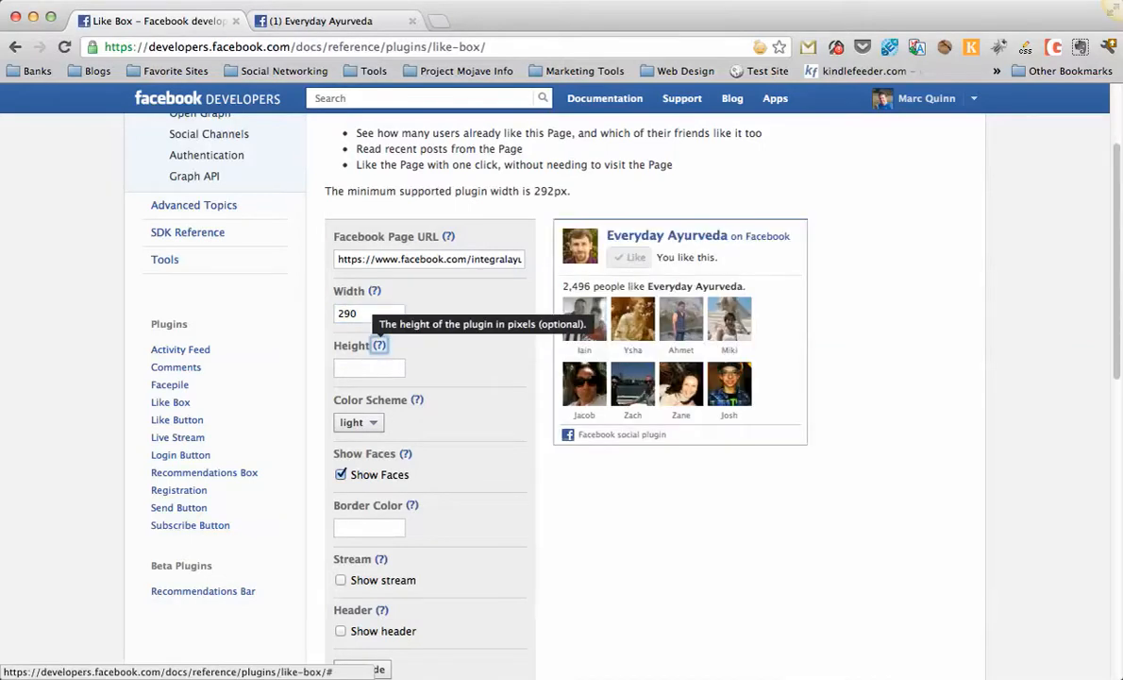
key(shift+Tab)
key(Tab)
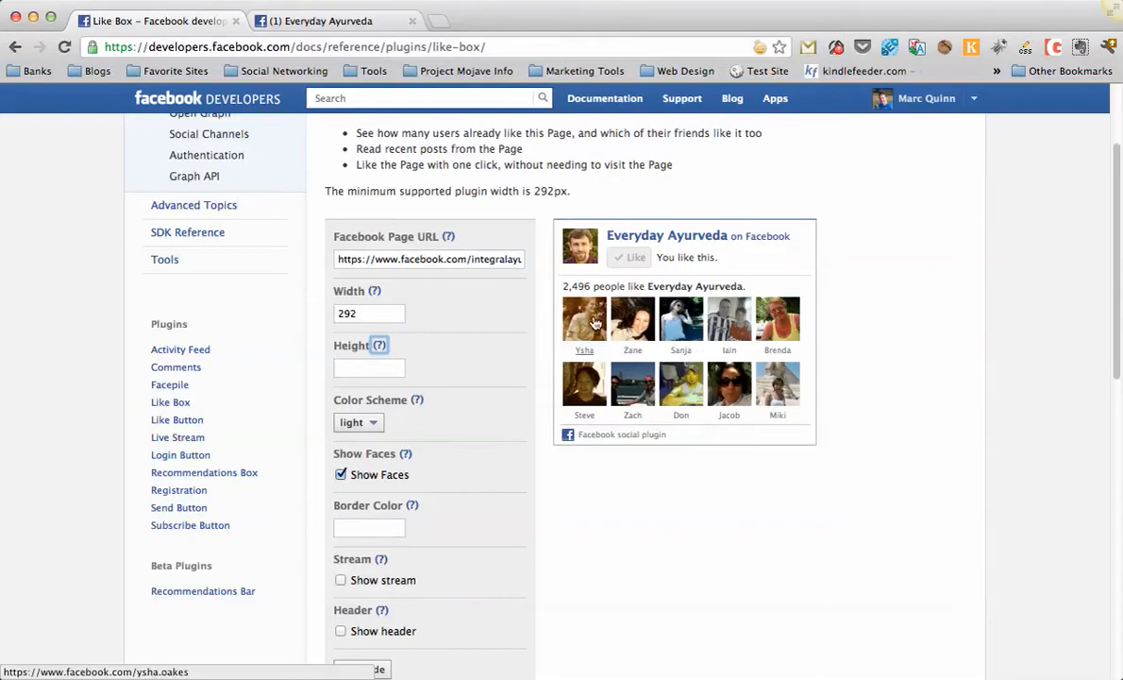
click(413, 316)
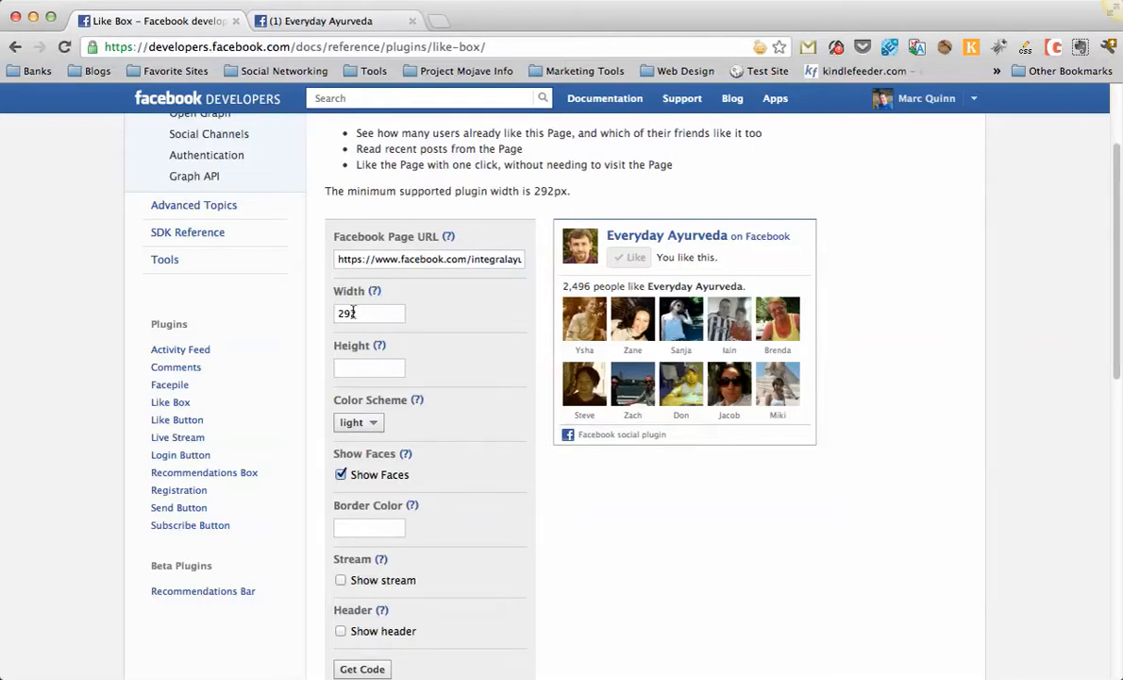
click(358, 314)
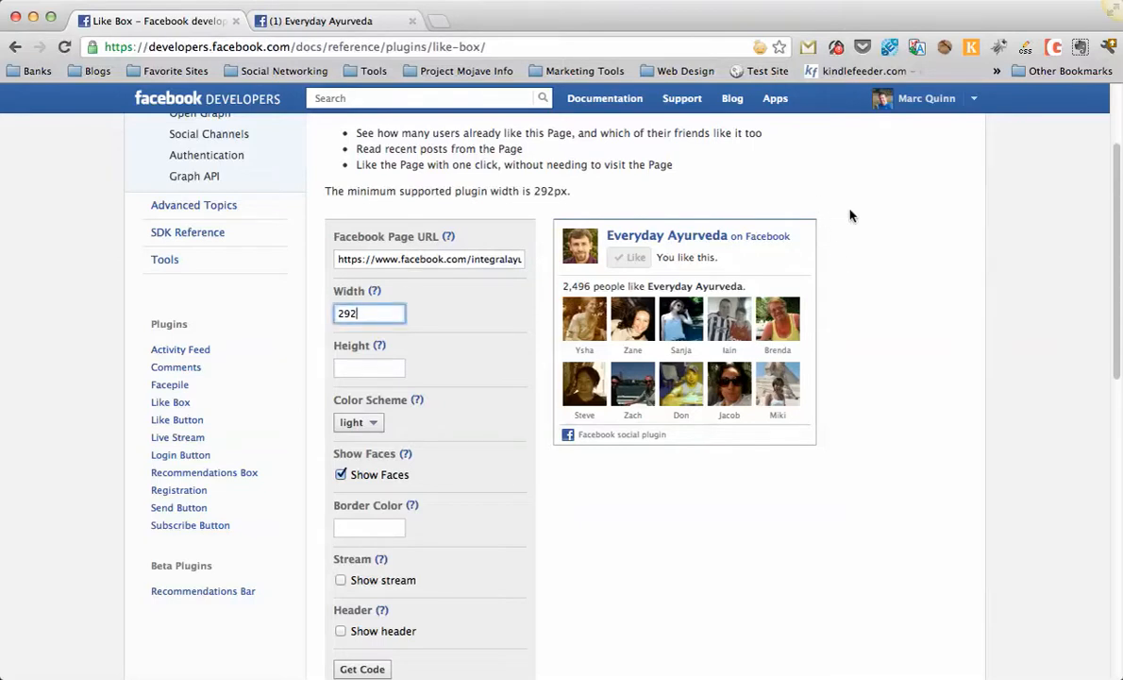
key(BackSpace)
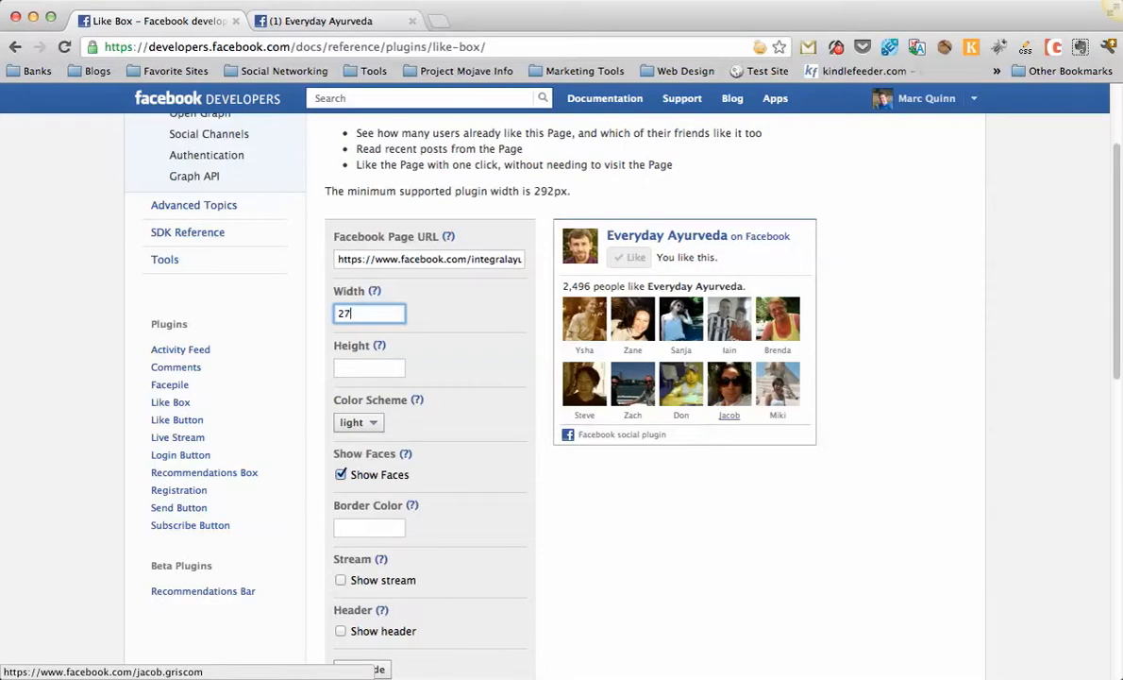
click(379, 346)
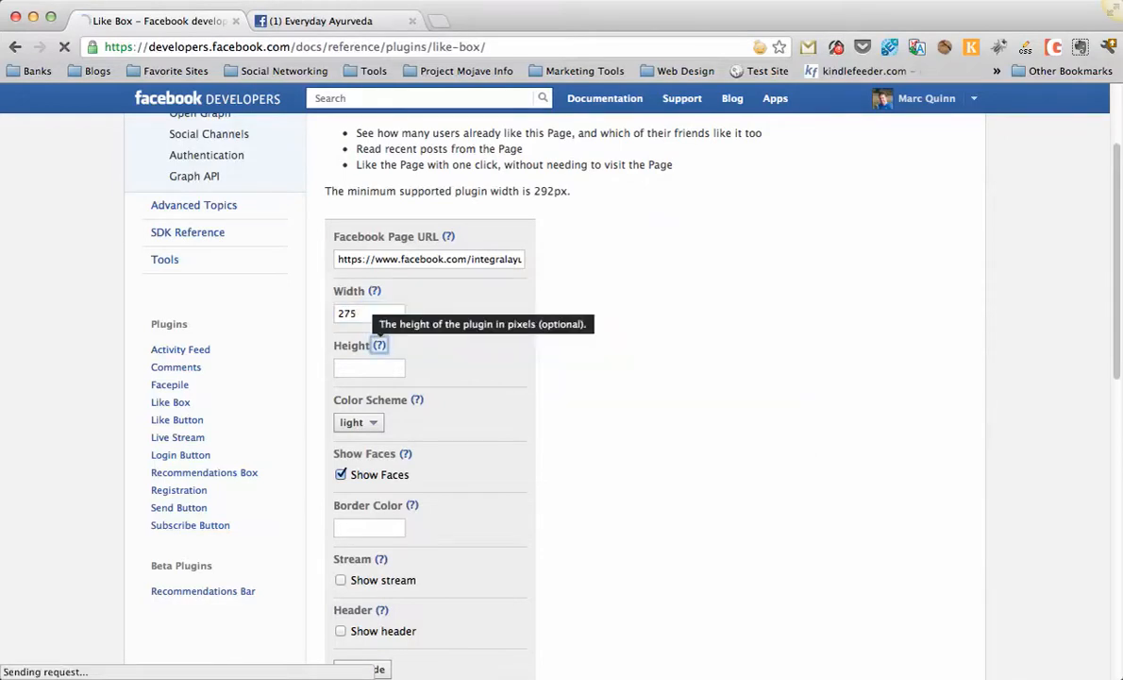
Set the Like Box width to 250 pixels.
click(357, 314)
key(BackSpace)
key(BackSpace)
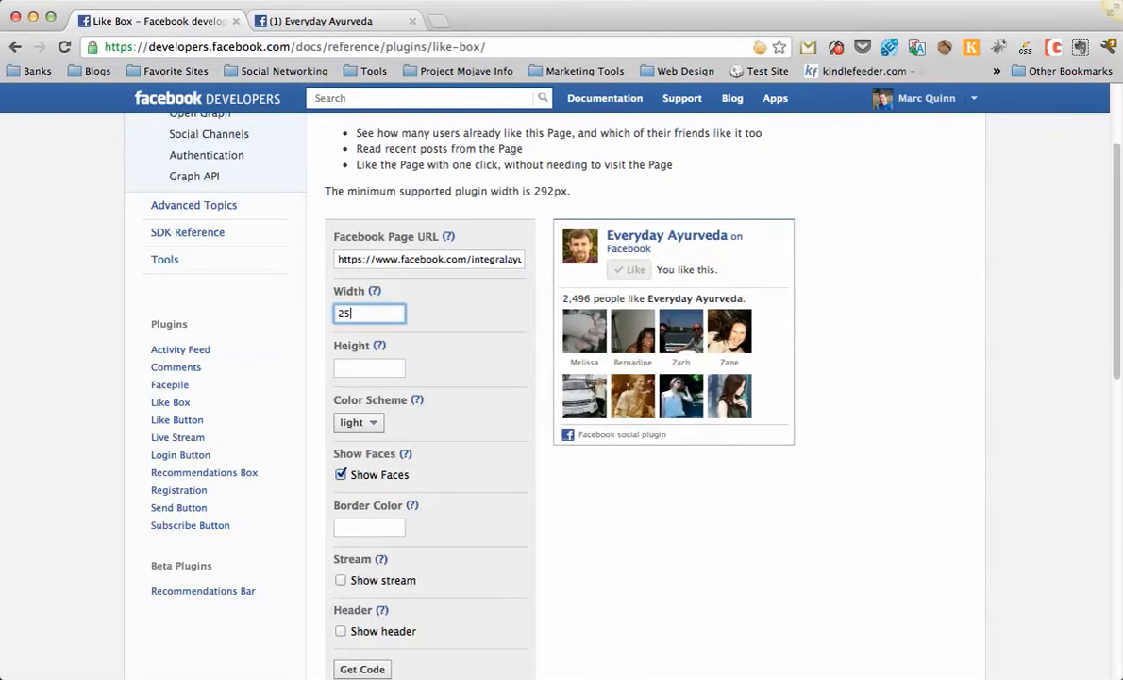
text(50)
key(Tab)
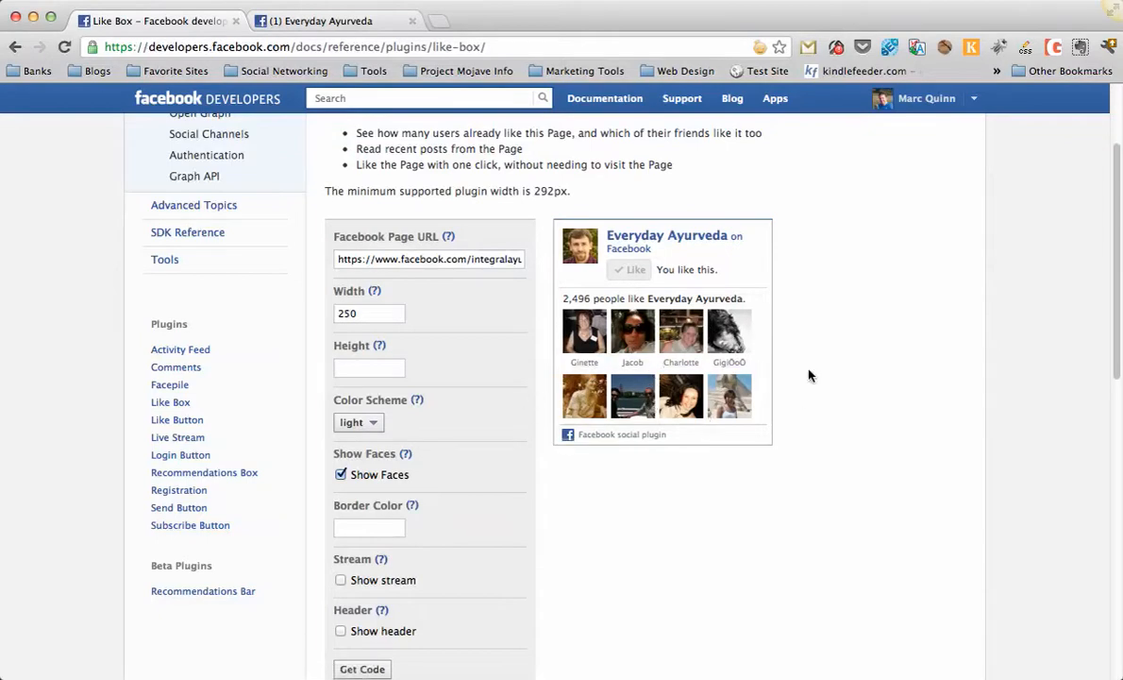
Generate the embed code for the configured Like Box.
scroll(809, 376, down, 1)
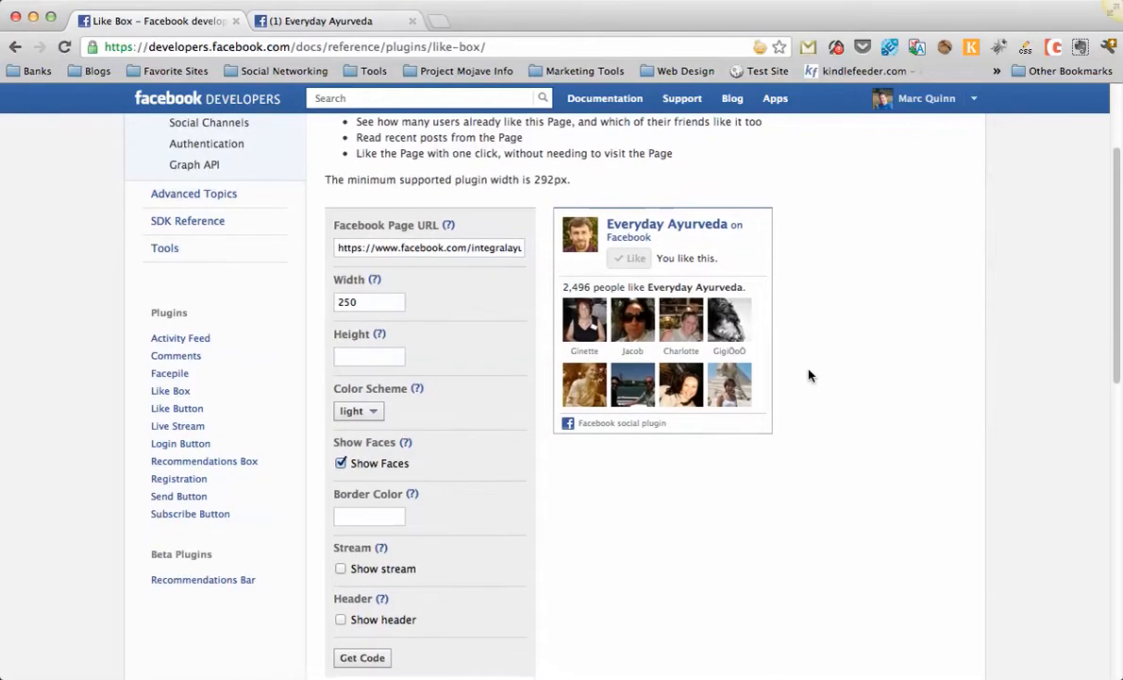
scroll(809, 376, down, 6)
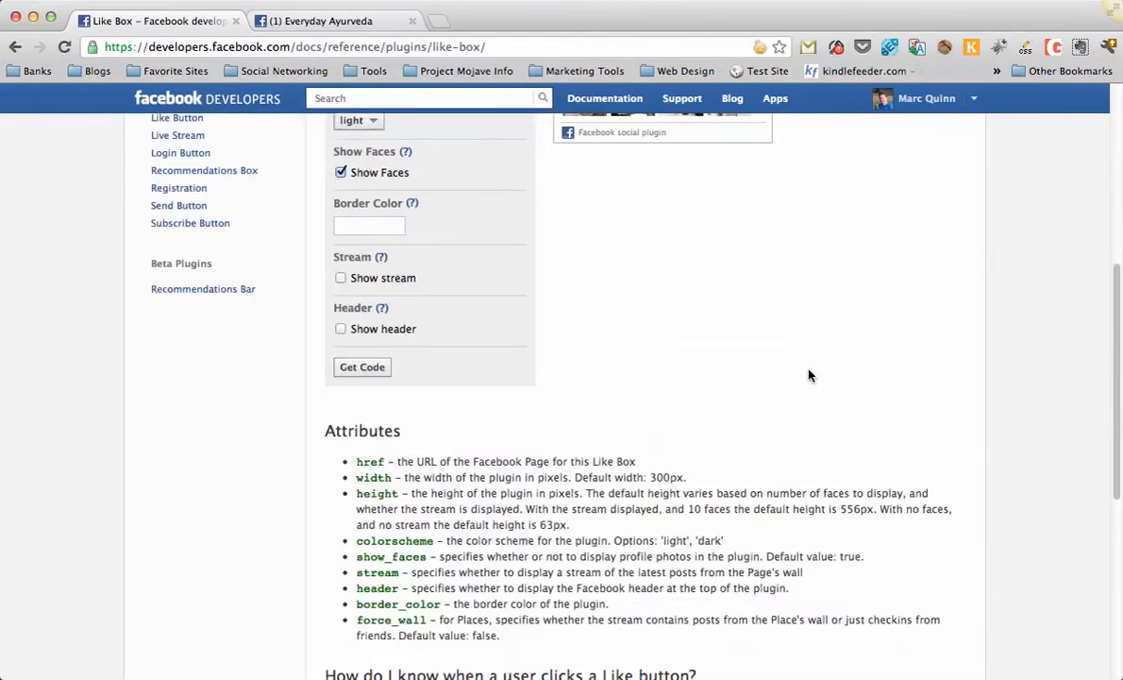
click(365, 371)
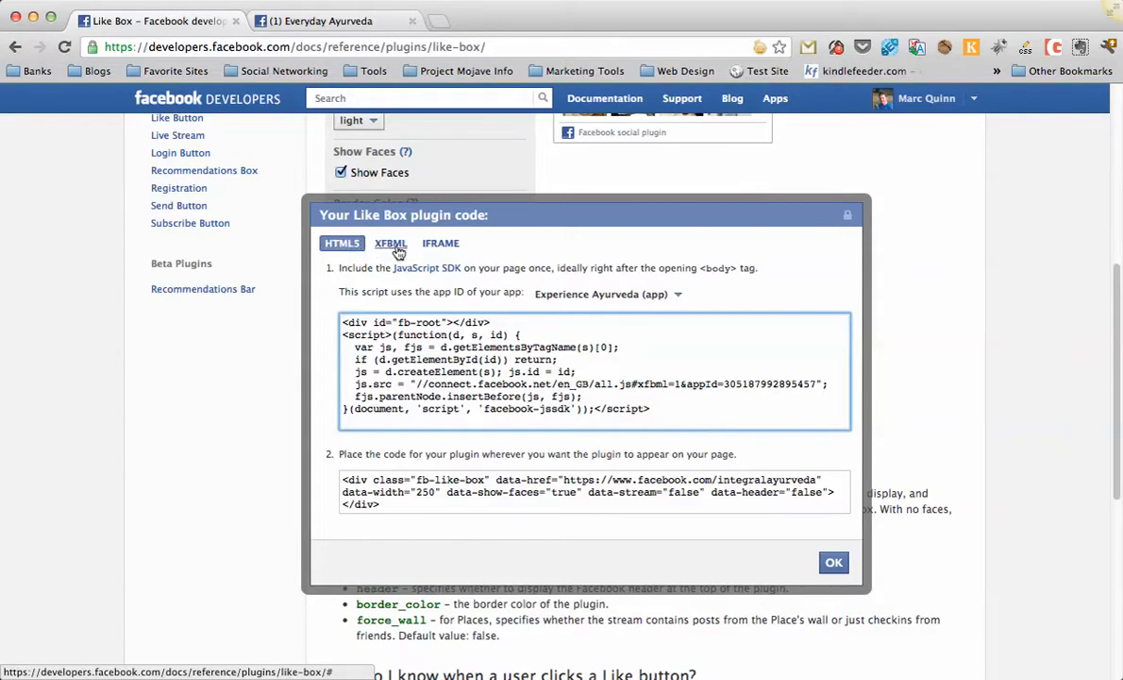
Copy the IFRAME version of the Like Box plugin code.
click(439, 246)
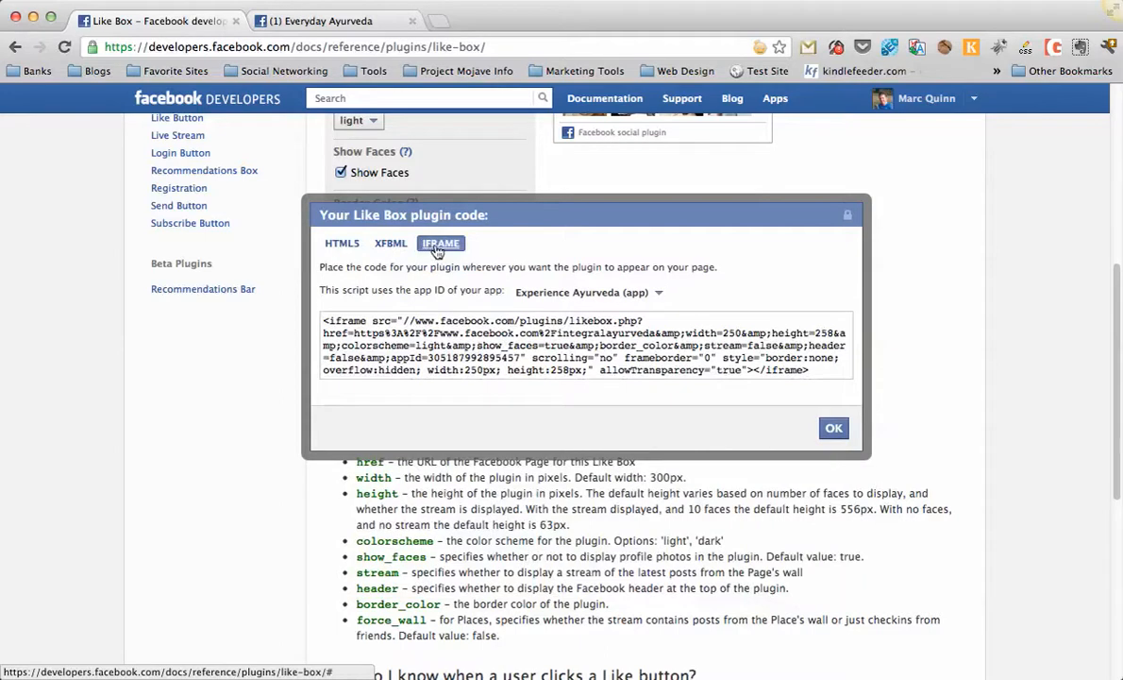
click(427, 328)
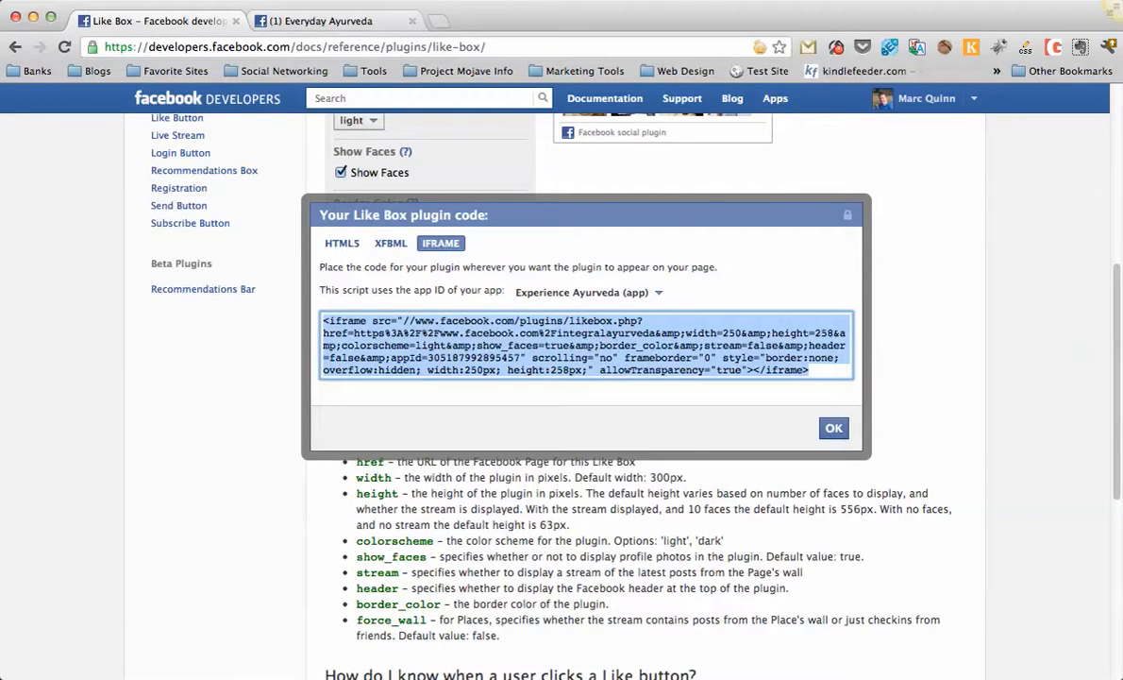
right_click(427, 334)
click(437, 279)
click(333, 243)
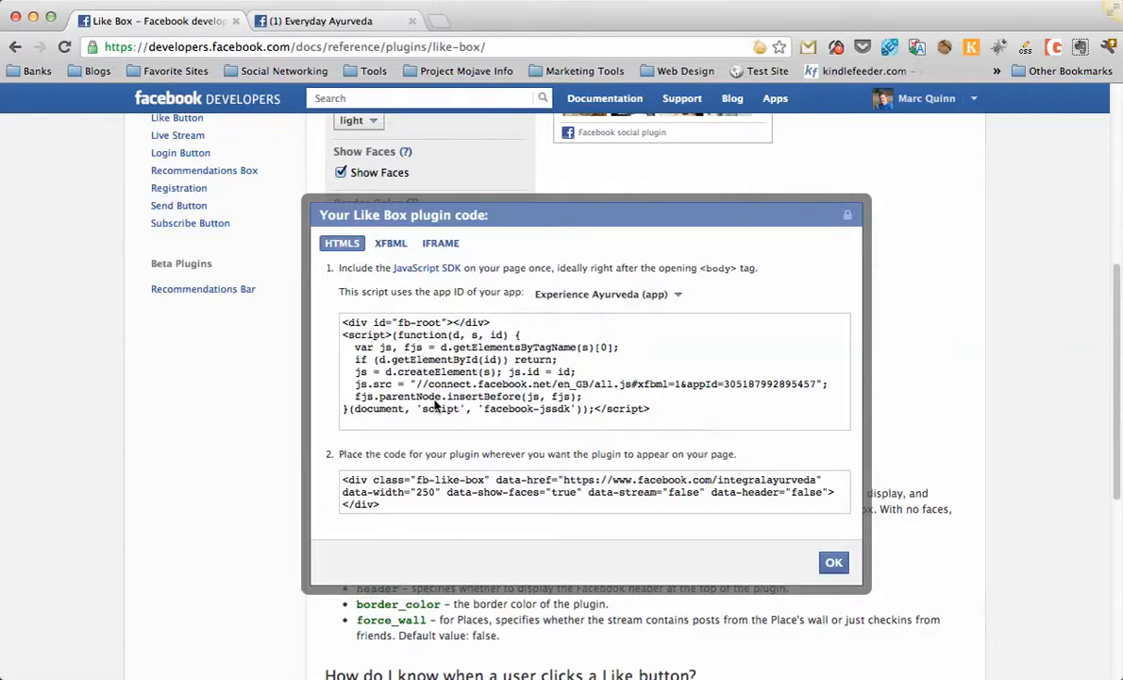
click(441, 243)
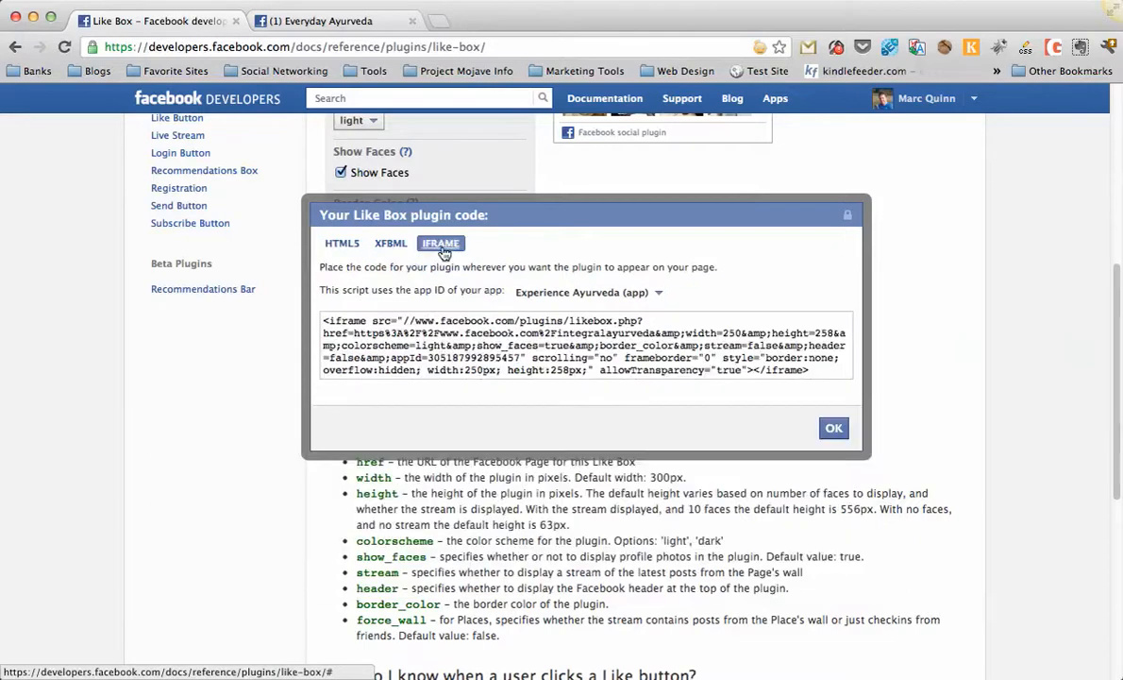
click(427, 326)
Open the everydayayurveda.org WordPress dashboard in a new tab.
key(ctrl+t)
text(everydayayurveda.org/)
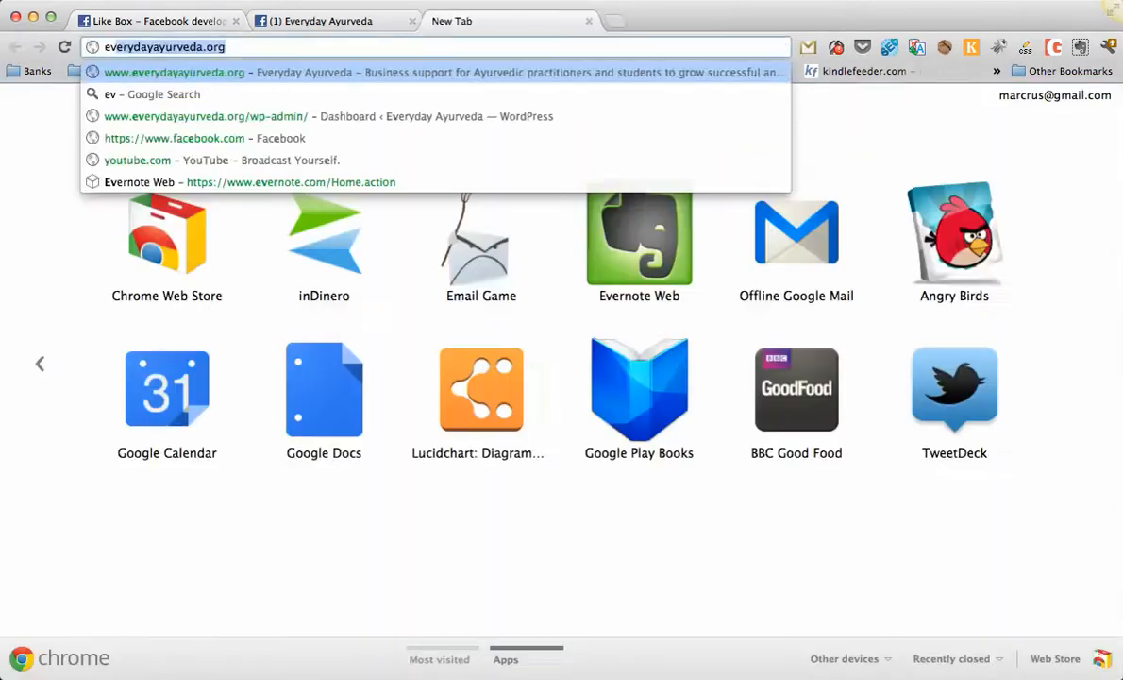
key(Down)
key(Return)
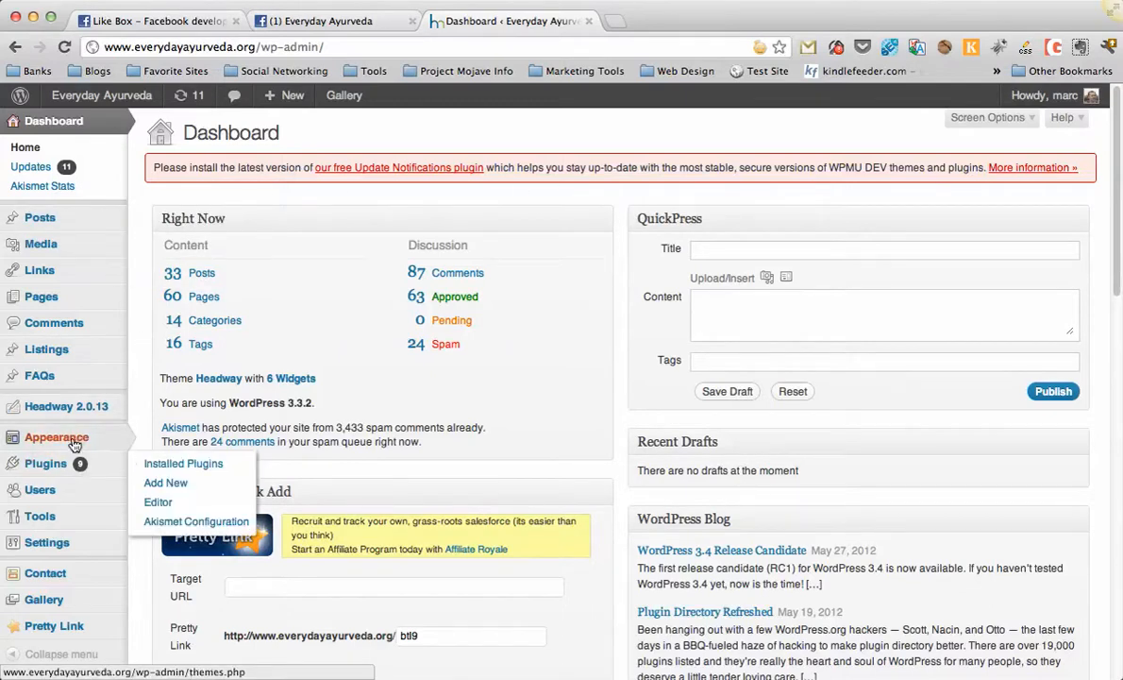
Open the Widgets page and inspect the widgets in the Blog Sidebar.
mouse_move(74, 443)
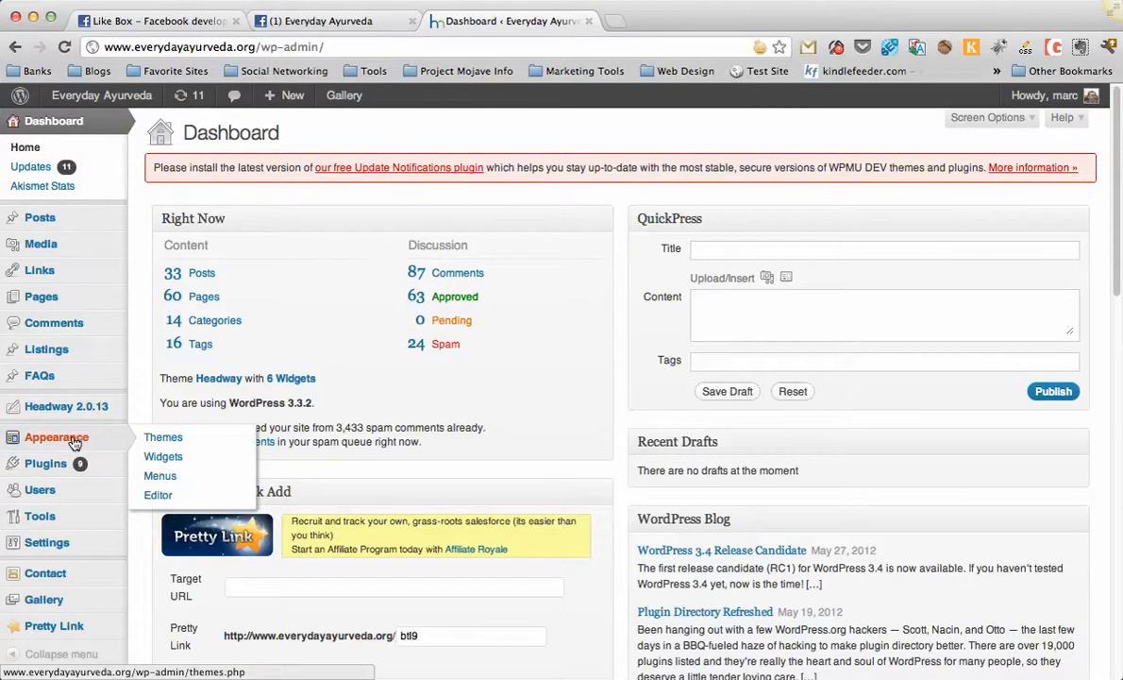
click(164, 456)
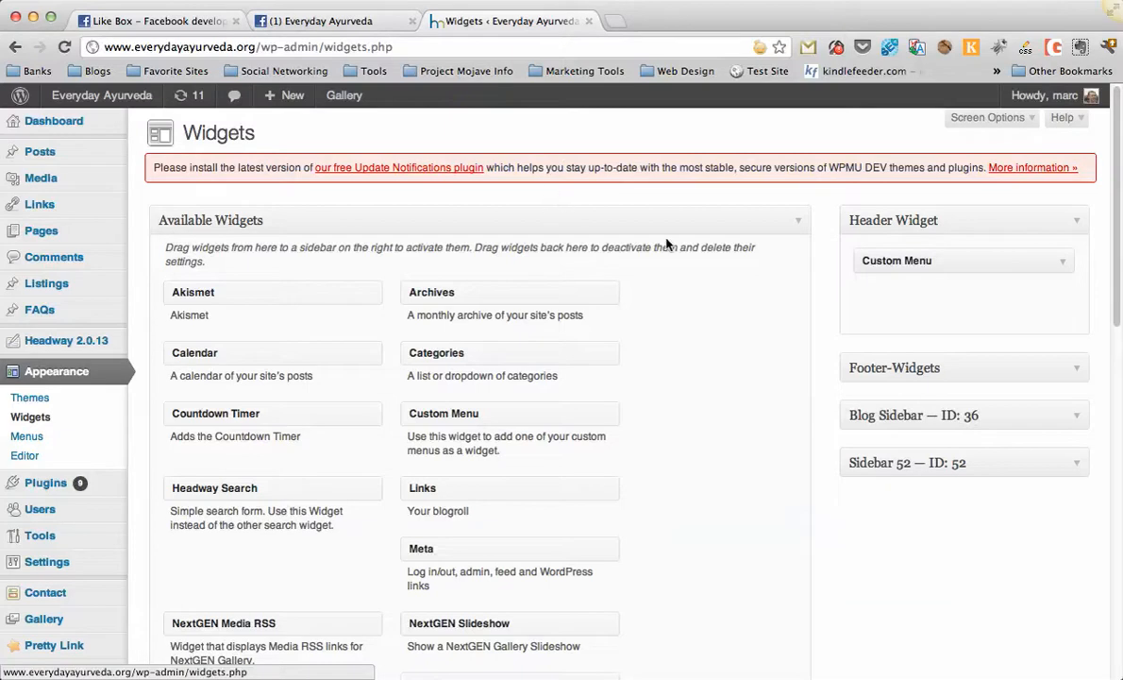
click(1076, 417)
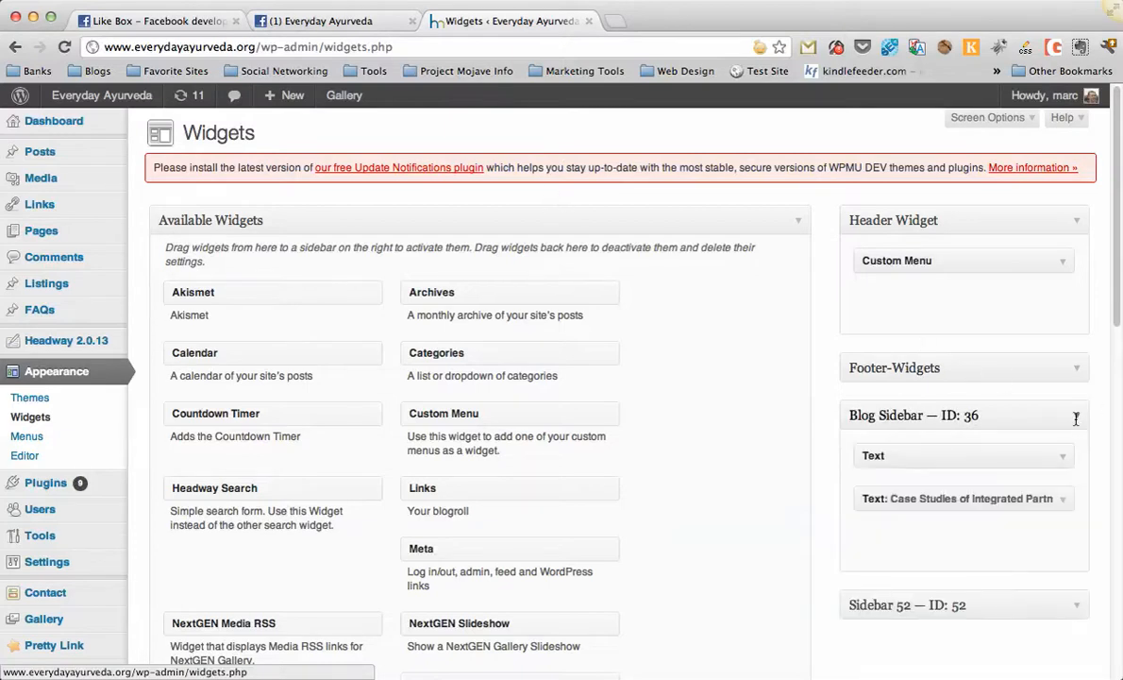
click(1076, 416)
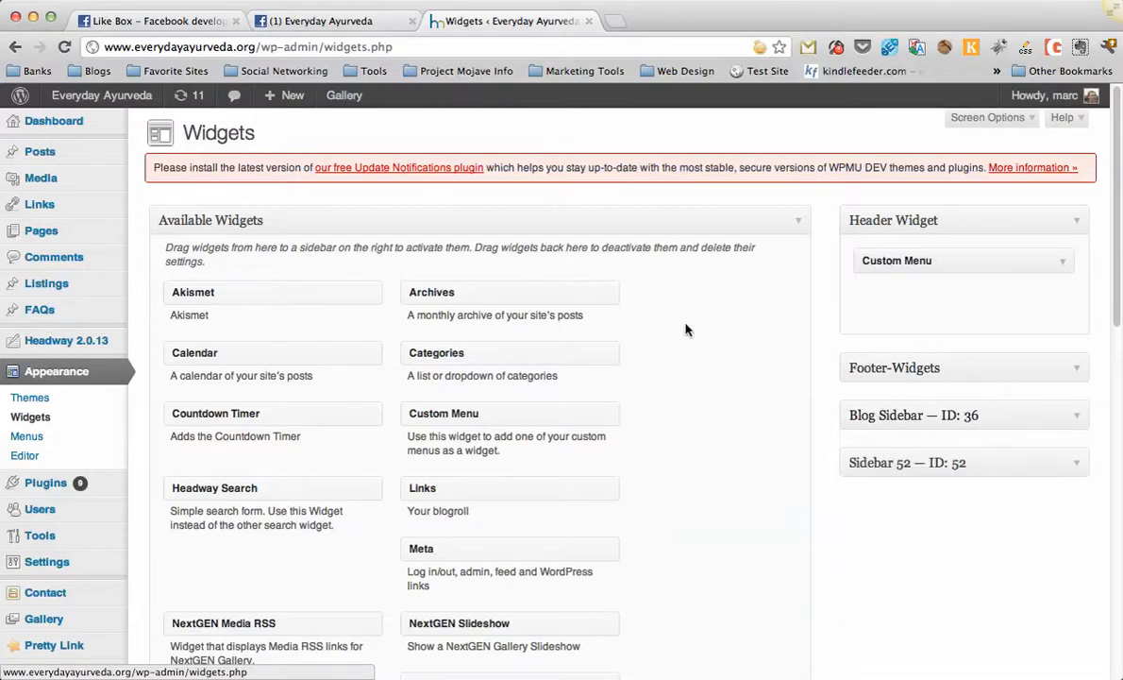
Open the live site's blog page and view the Facebook box in its sidebar.
super+click(94, 101)
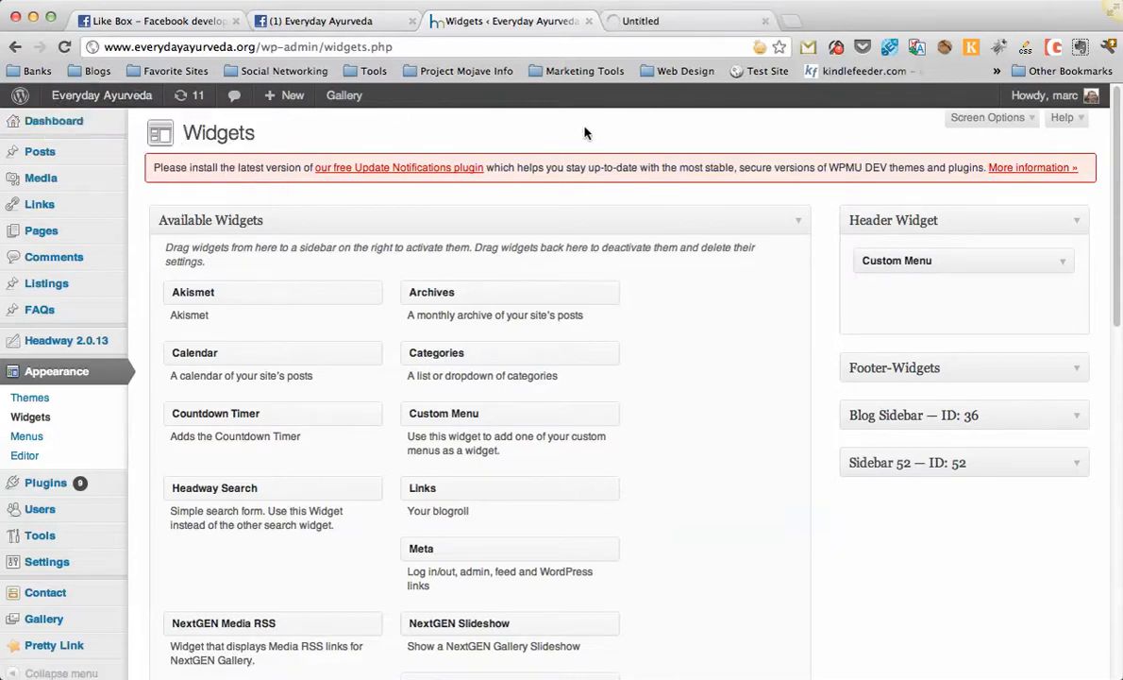
key(ctrl+Tab)
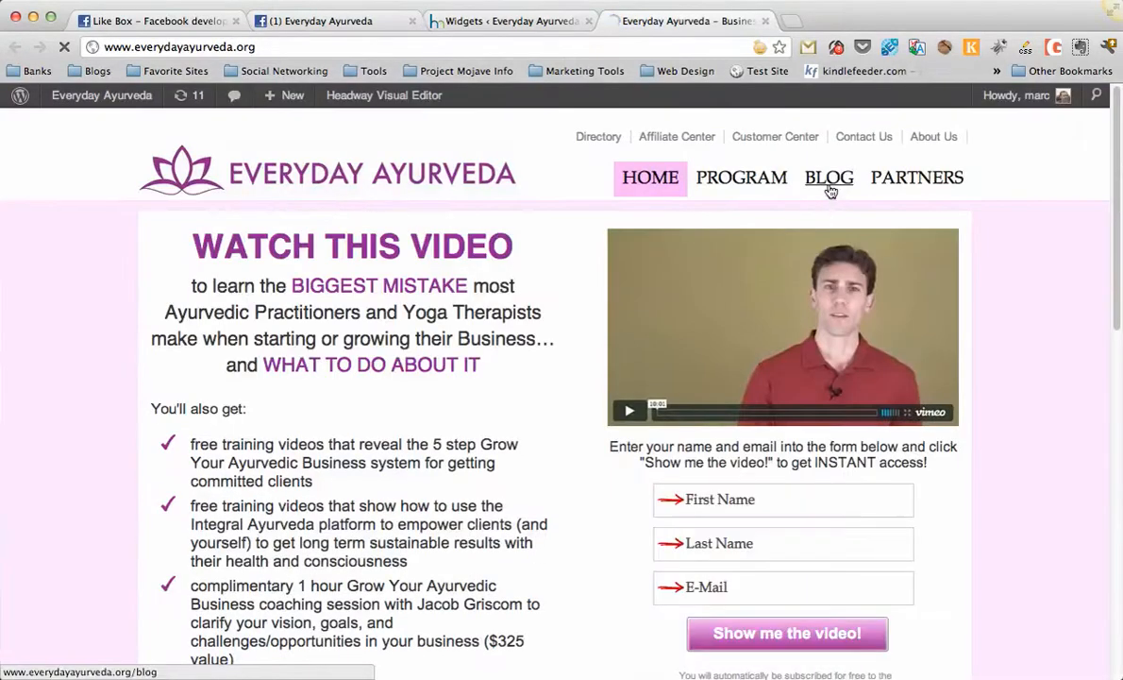
click(829, 179)
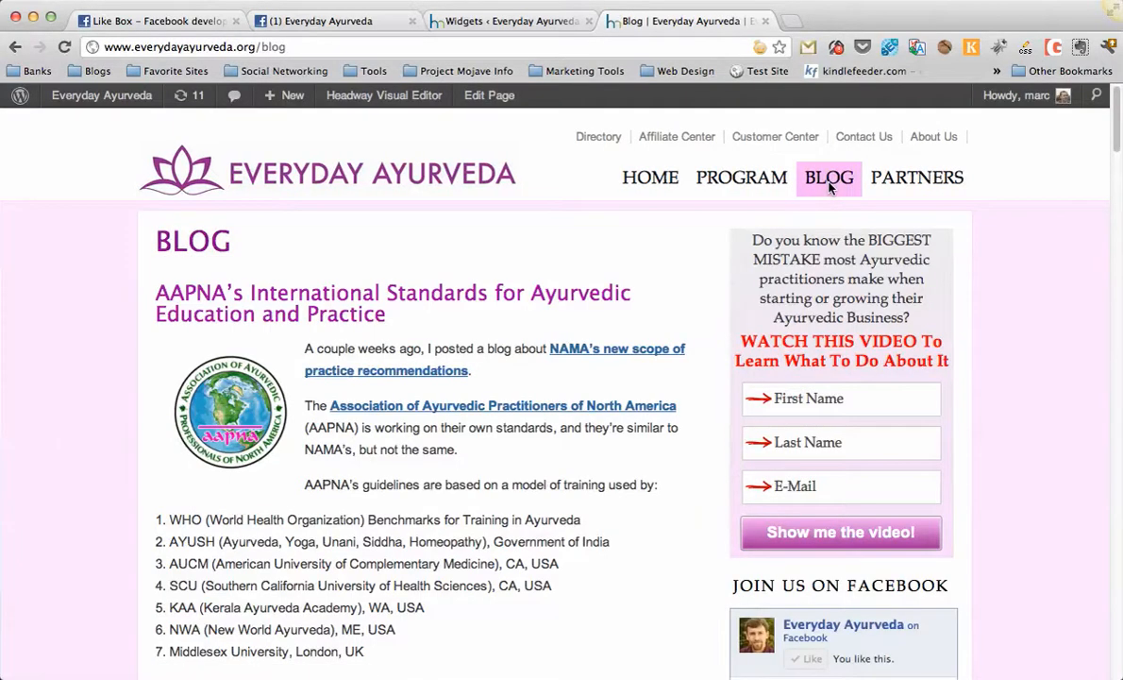
scroll(977, 347, down, 3)
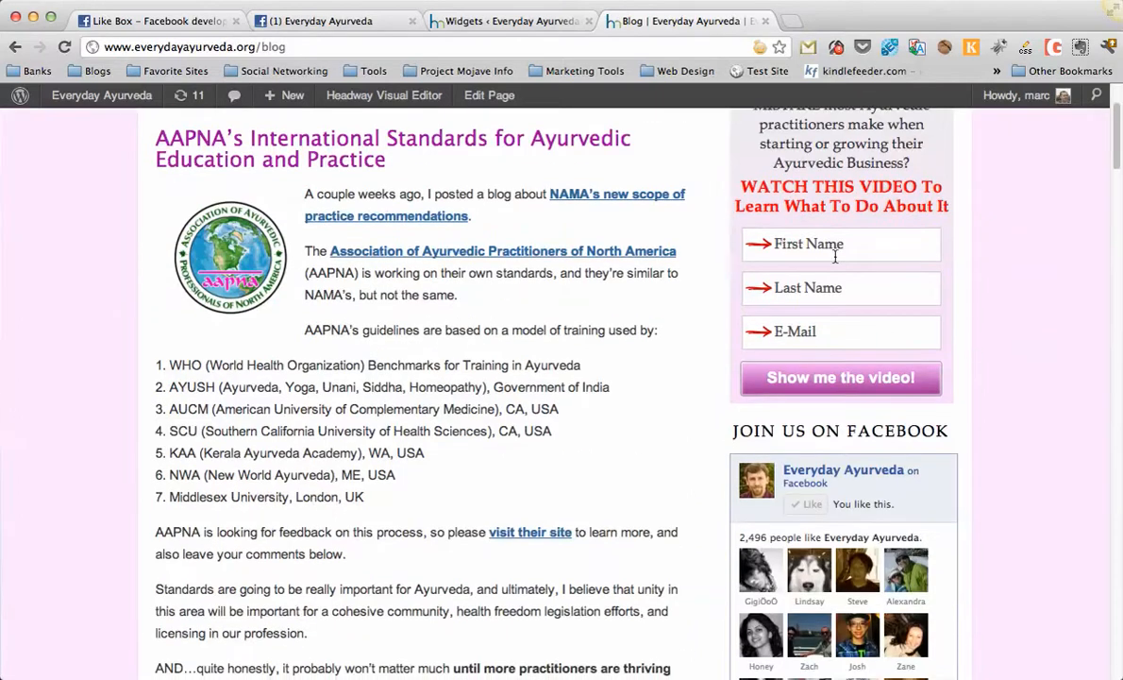
scroll(984, 441, down, 4)
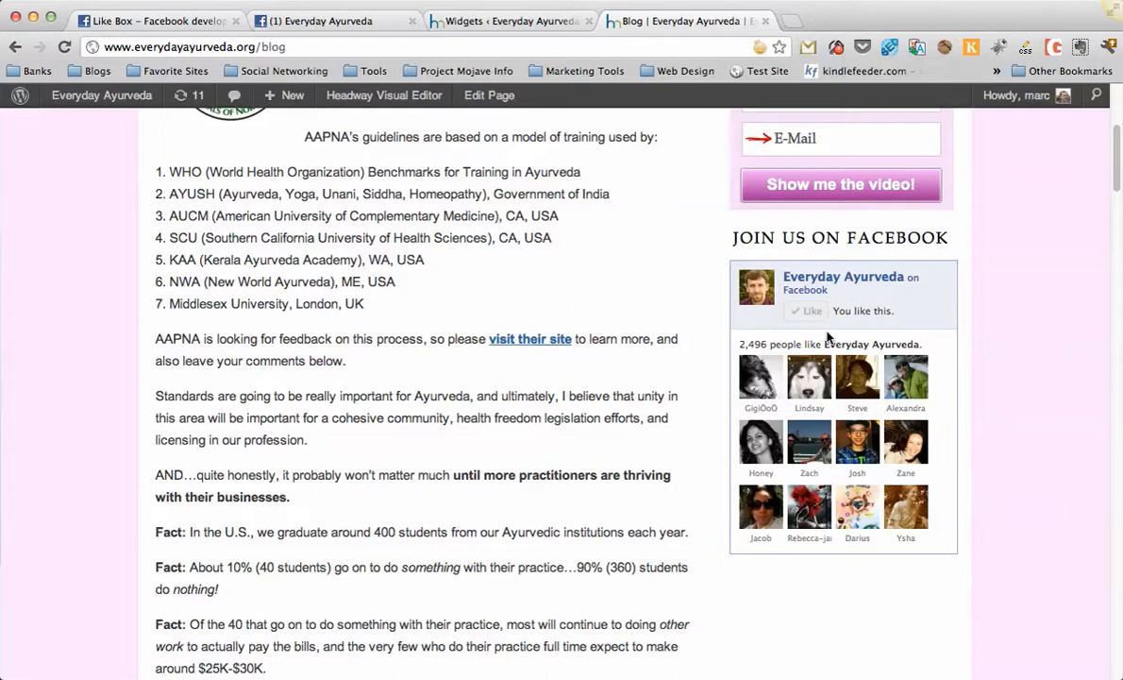
Examine the Facebook Fan Box widget settings in Sidebar 52 on the Widgets page.
click(465, 20)
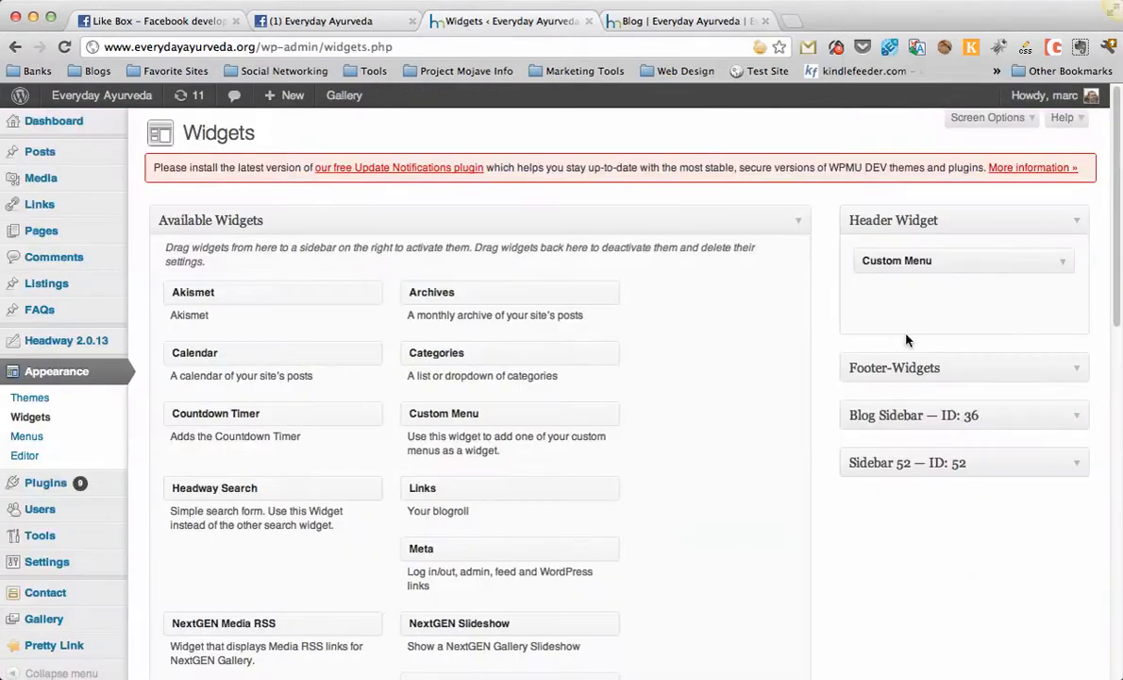
click(1072, 427)
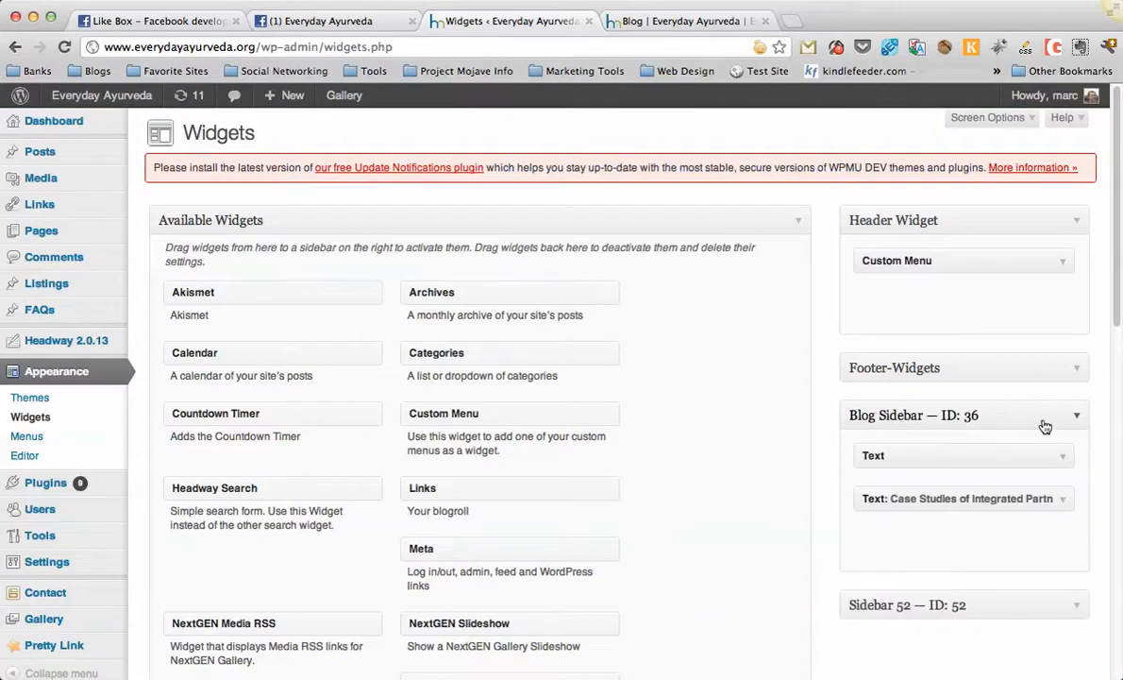
click(1079, 418)
click(1005, 462)
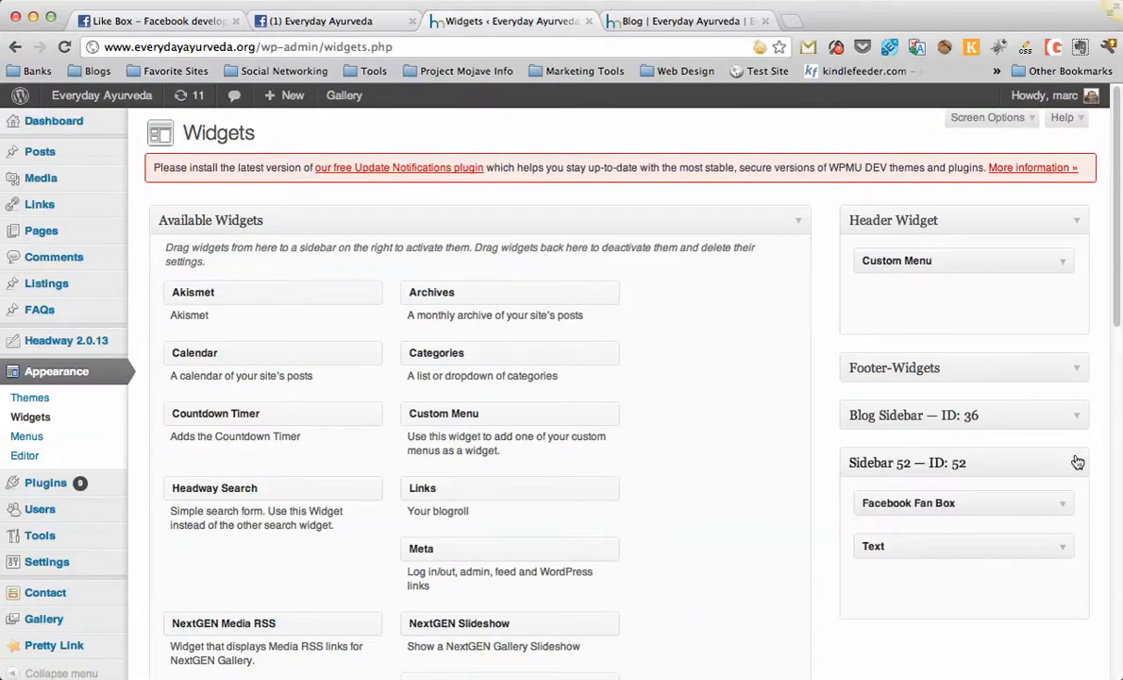
scroll(1081, 457, down, 2)
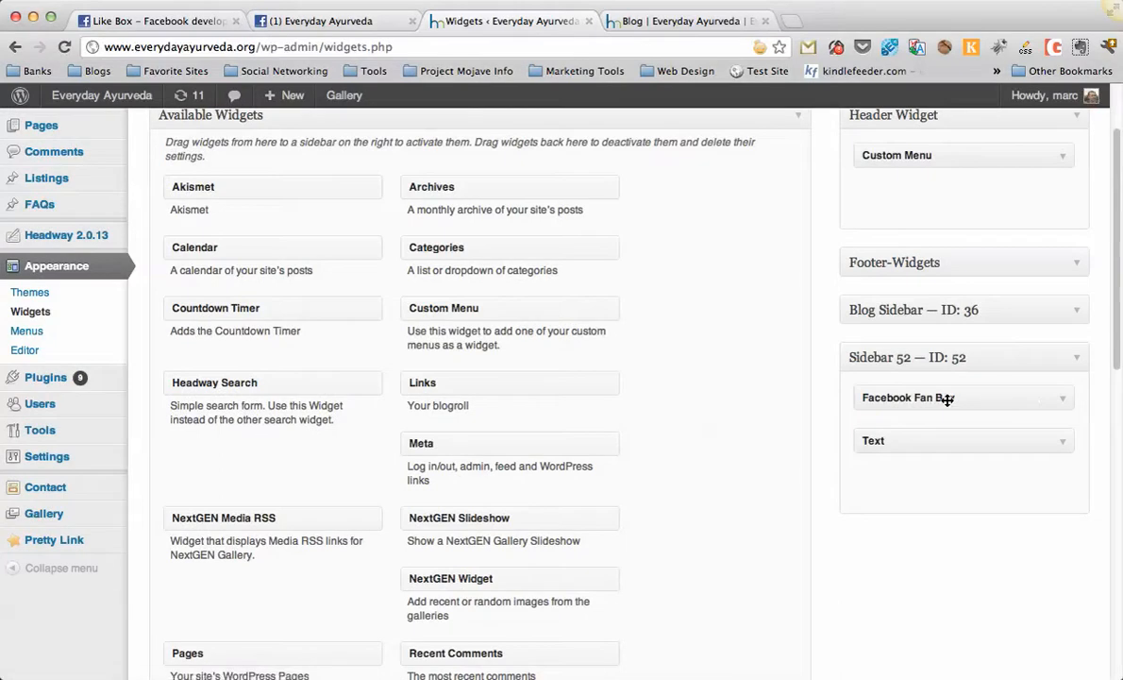
click(998, 400)
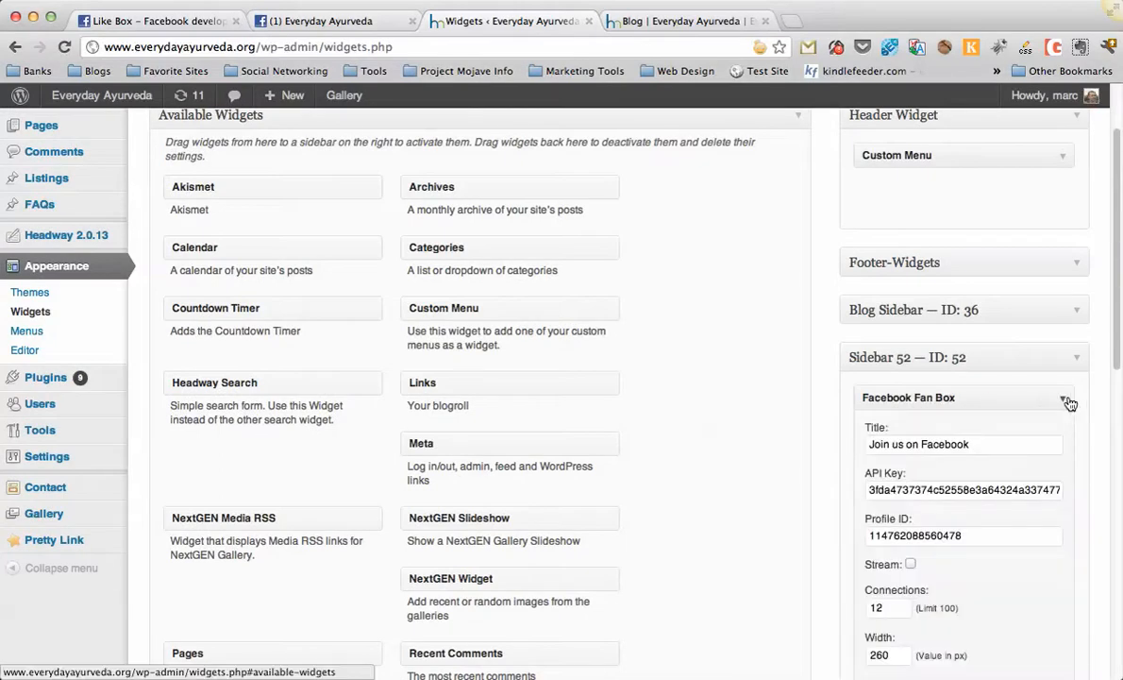
scroll(1067, 403, down, 1)
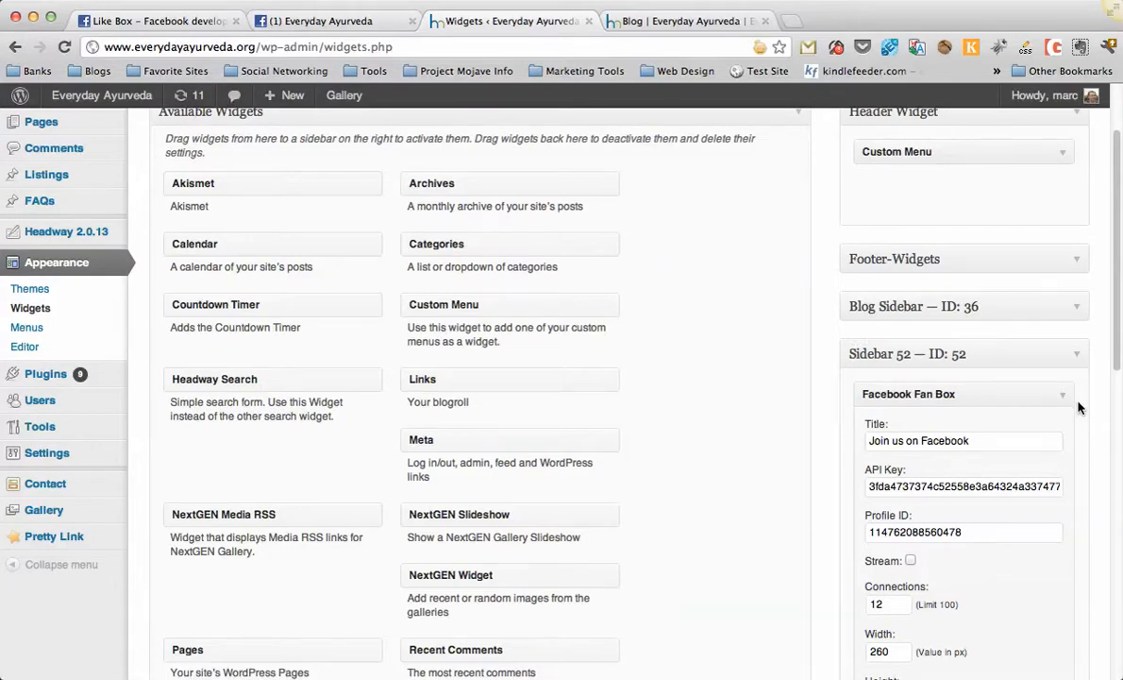
scroll(1086, 414, down, 1)
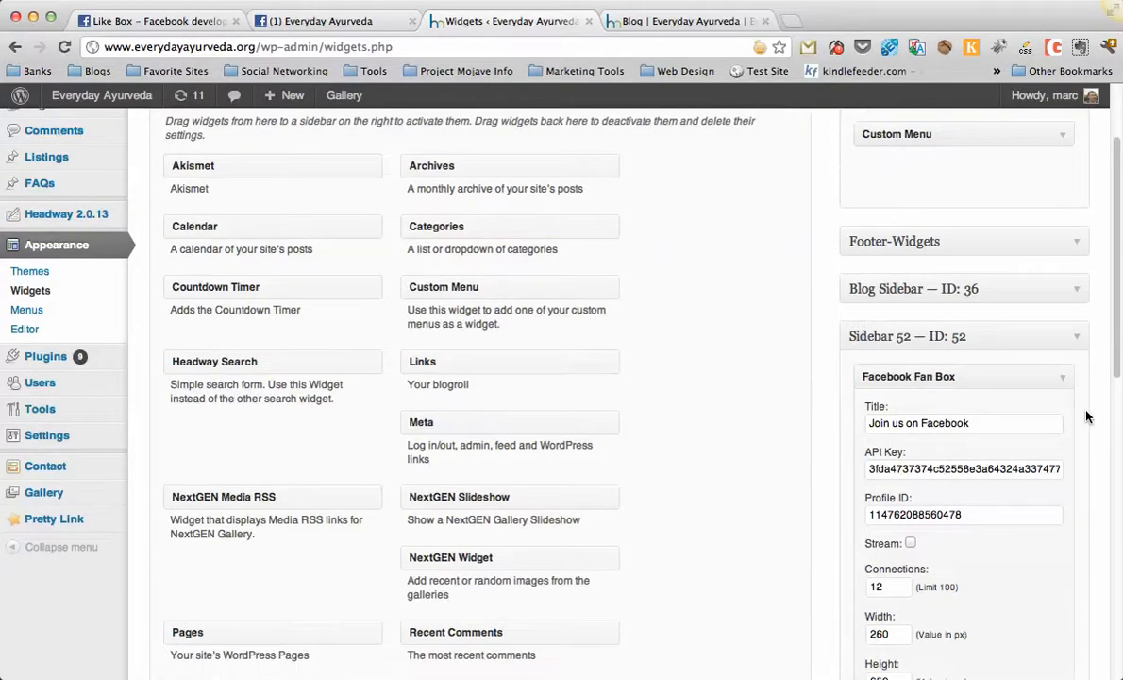
scroll(1085, 416, down, 3)
scroll(1086, 416, down, 1)
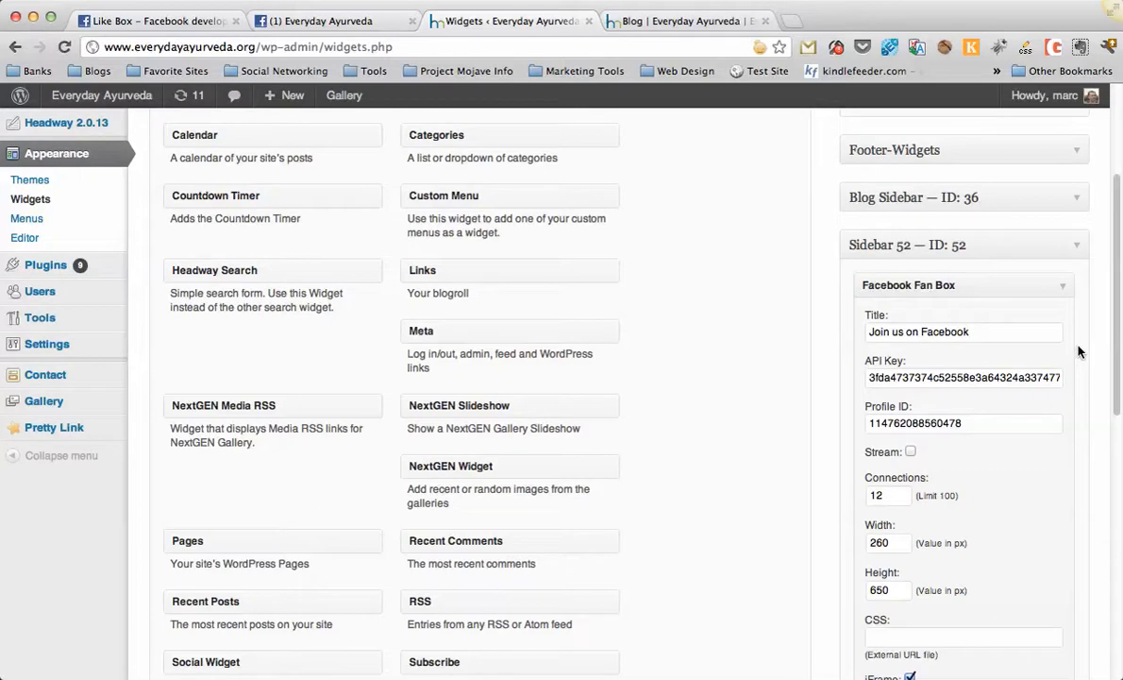
Review the remaining Facebook Fan Box widget settings in Sidebar 52, then collapse the widget.
scroll(1083, 368, down, 3)
scroll(1083, 368, down, 2)
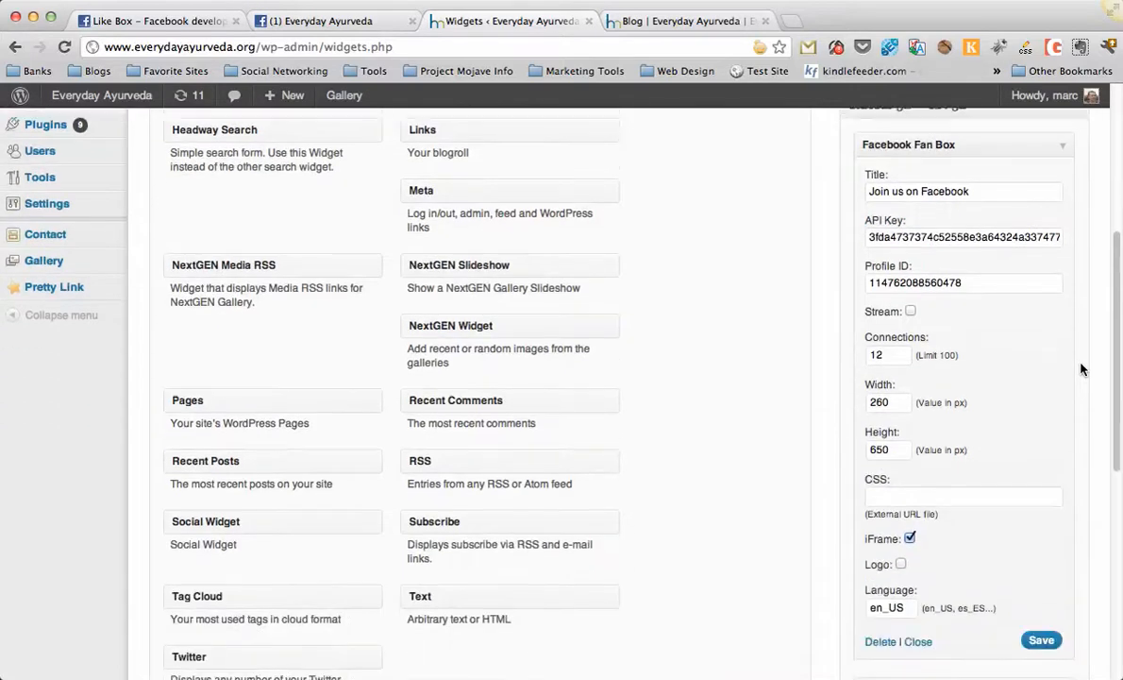
scroll(1083, 368, up, 9)
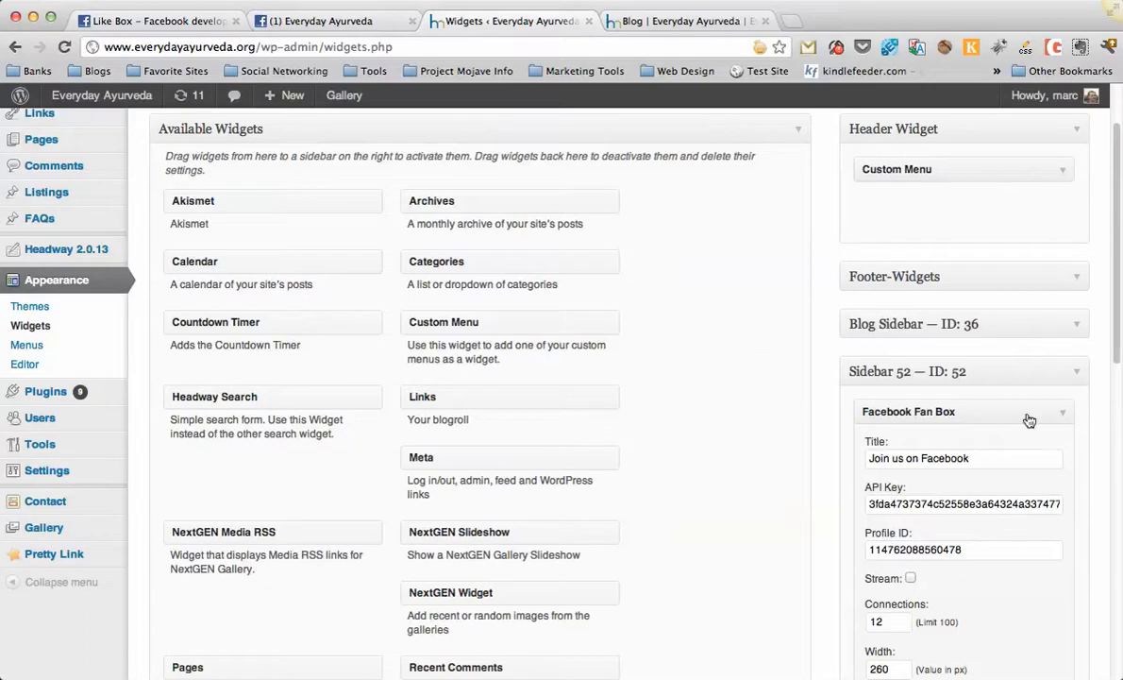
click(1063, 416)
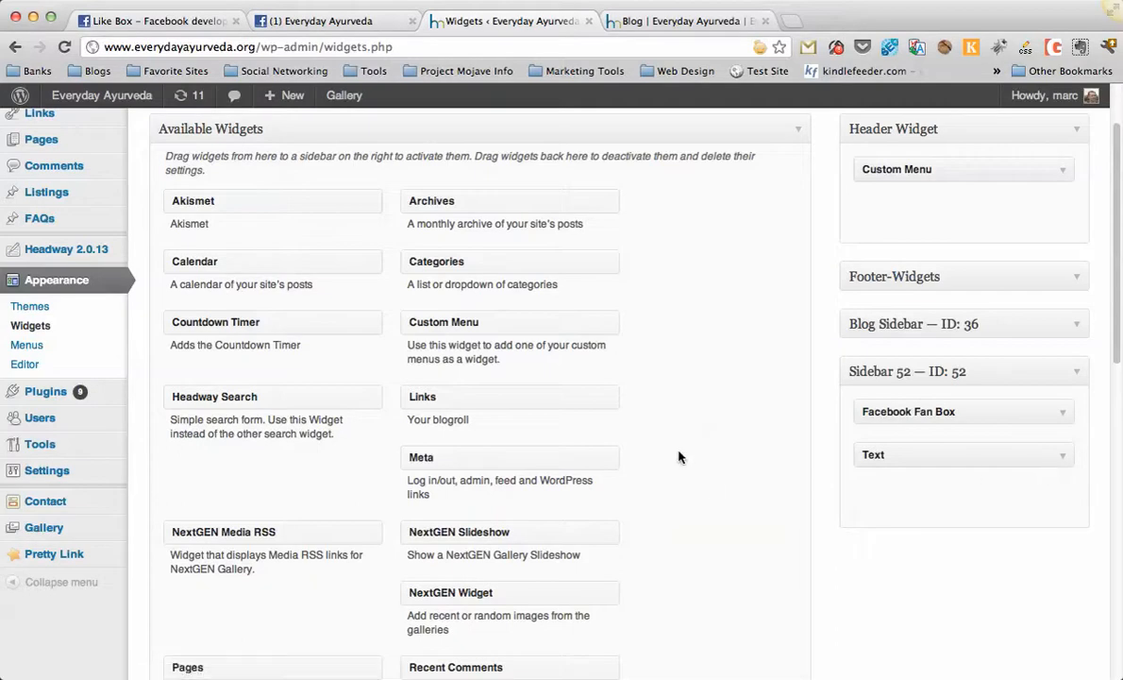
Add a Text widget to Sidebar 52, paste the Facebook Like Box iframe code into its content, and save it.
scroll(680, 455, down, 5)
drag(507, 619, 954, 253)
click(863, 383)
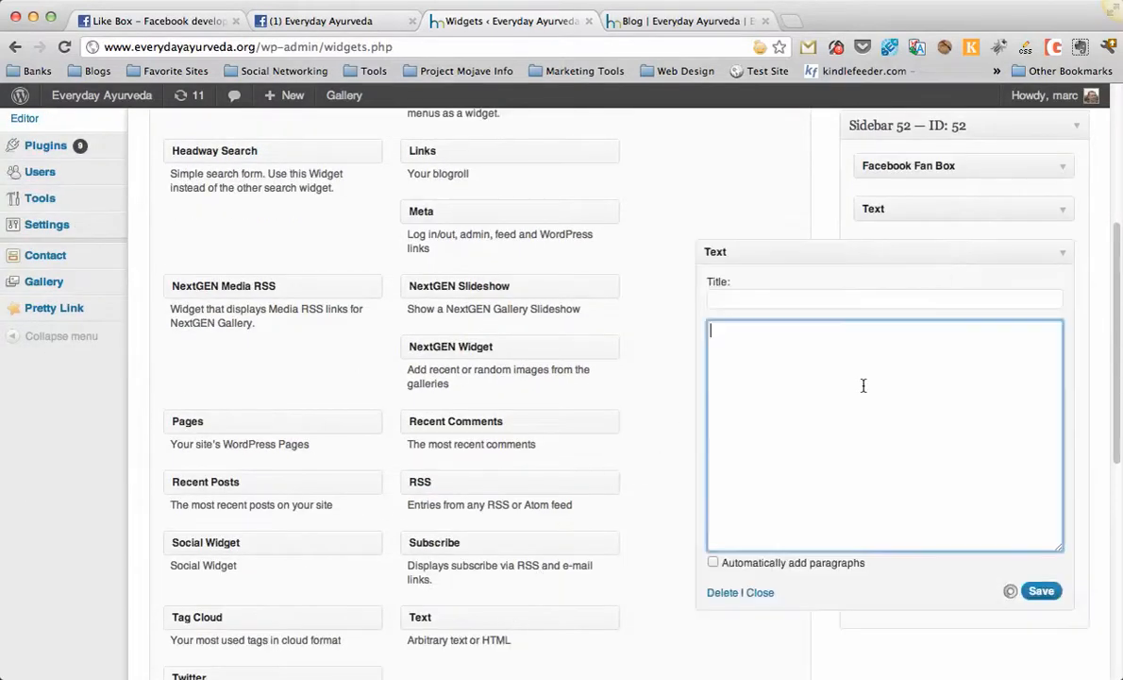
right_click(861, 384)
click(895, 429)
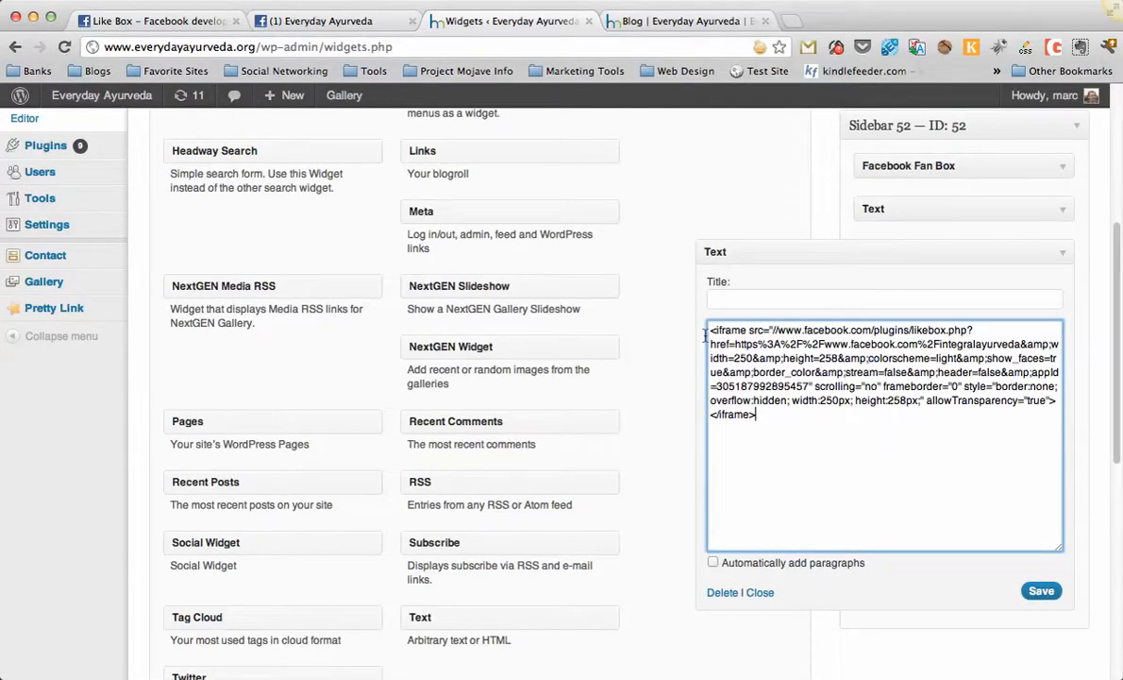
click(1041, 591)
Switch to the live blog page tab and reload it.
click(673, 21)
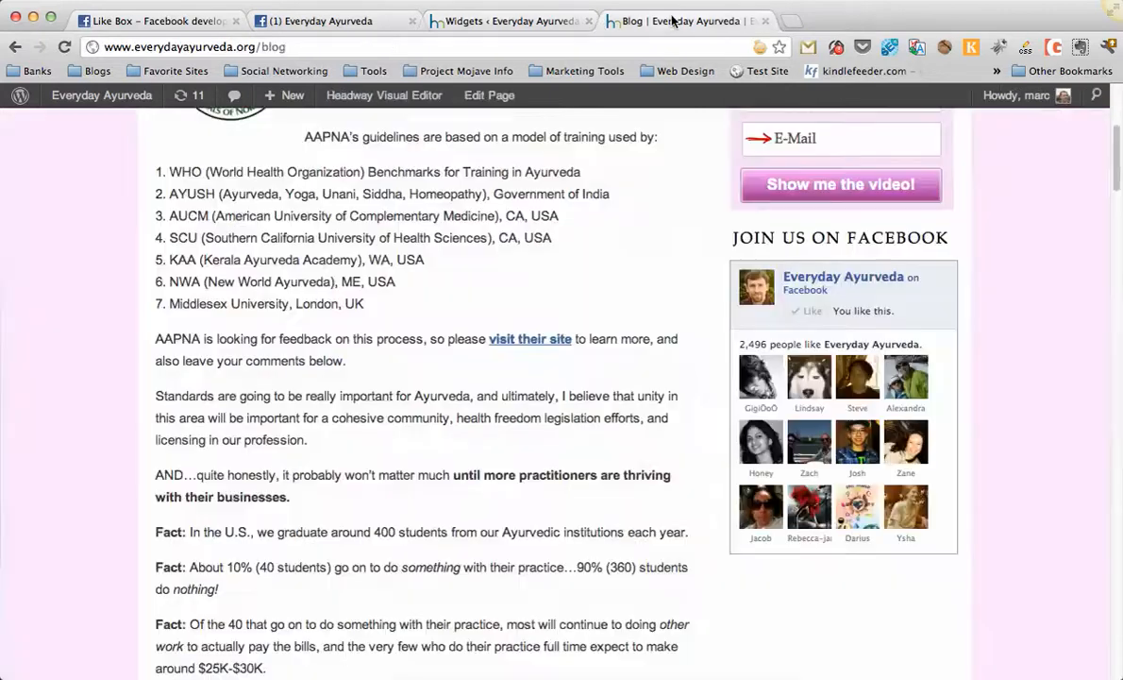
scroll(960, 326, down, 5)
key(super+r)
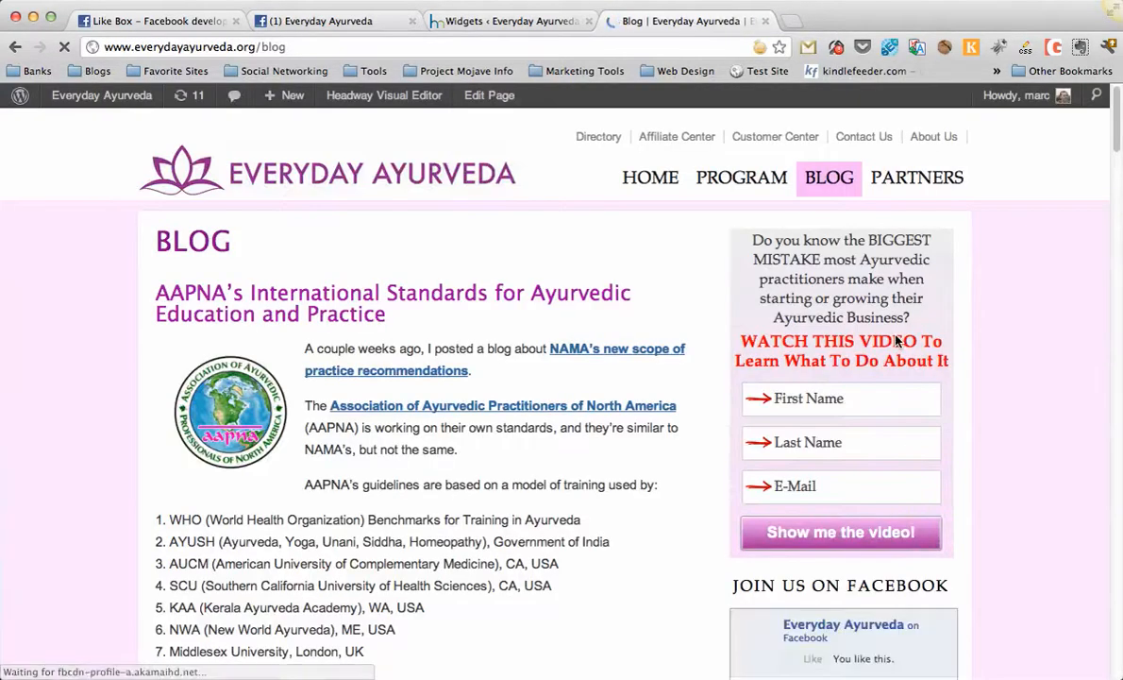
Scroll through the blog page to examine the Facebook Like Box boxes shown in the sidebar.
scroll(899, 341, down, 5)
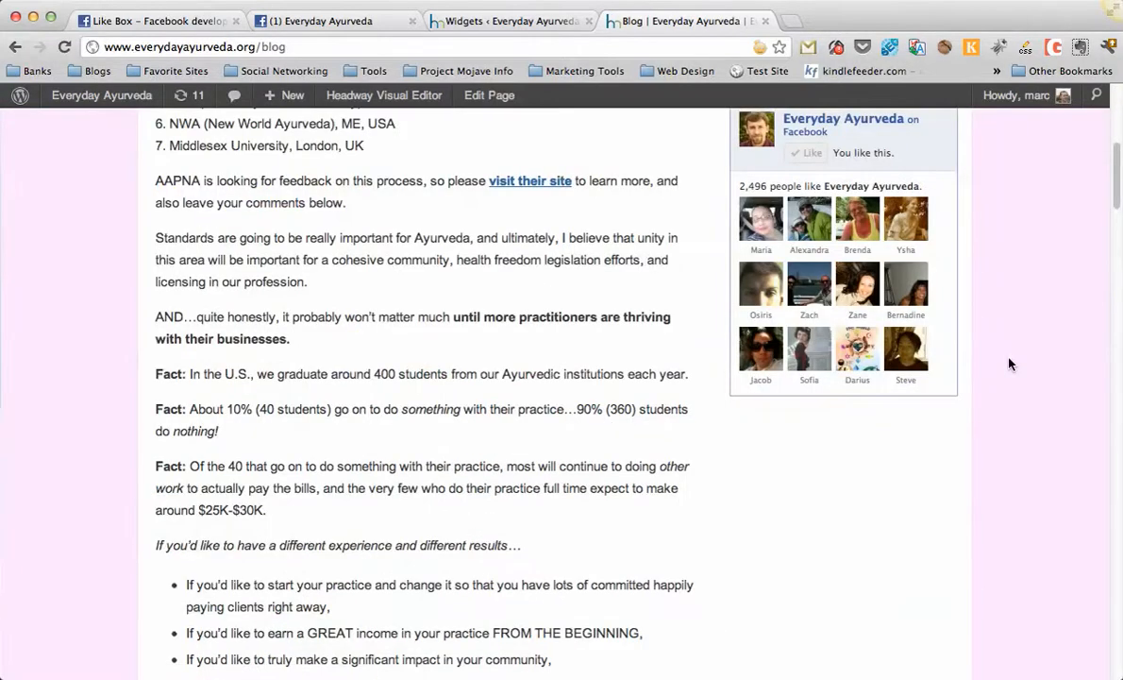
scroll(1010, 365, up, 2)
scroll(1009, 365, down, 2)
scroll(1010, 364, down, 4)
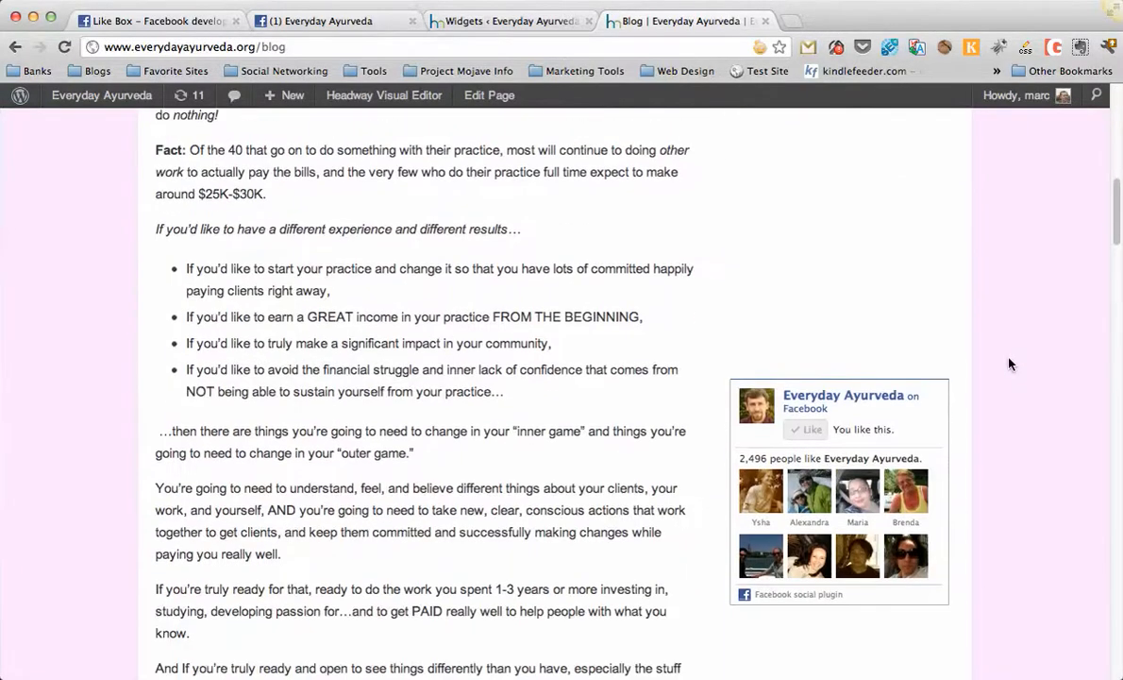
scroll(1009, 364, up, 2)
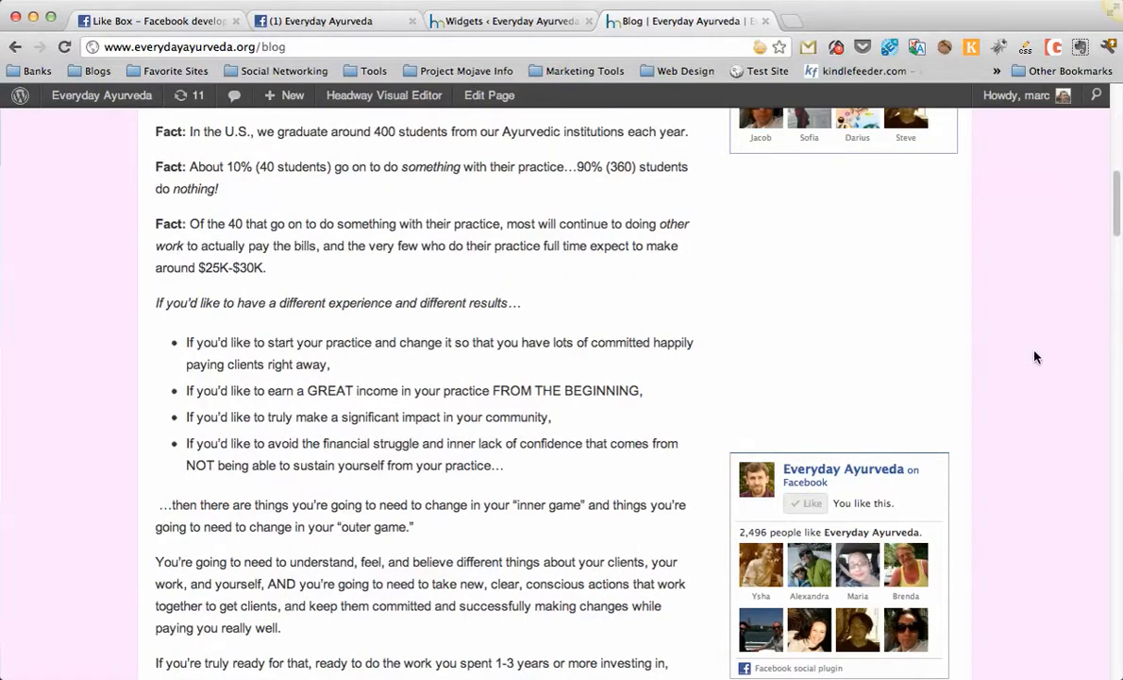
scroll(1016, 321, down, 3)
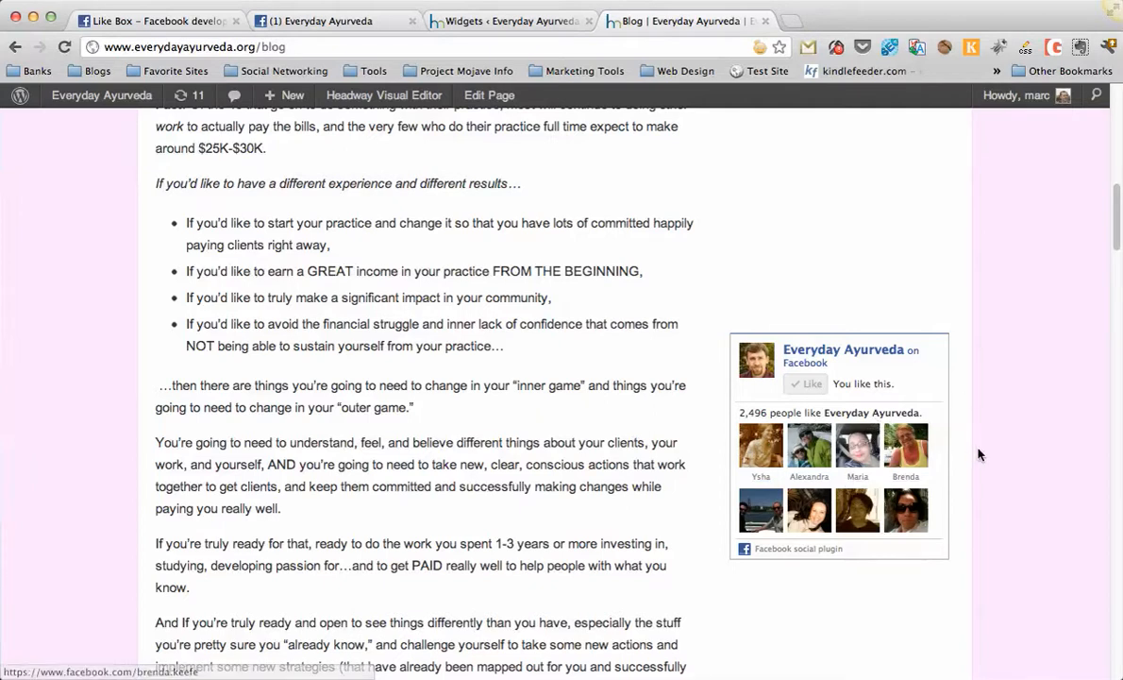
scroll(979, 455, up, 5)
scroll(982, 455, down, 5)
scroll(982, 455, down, 1)
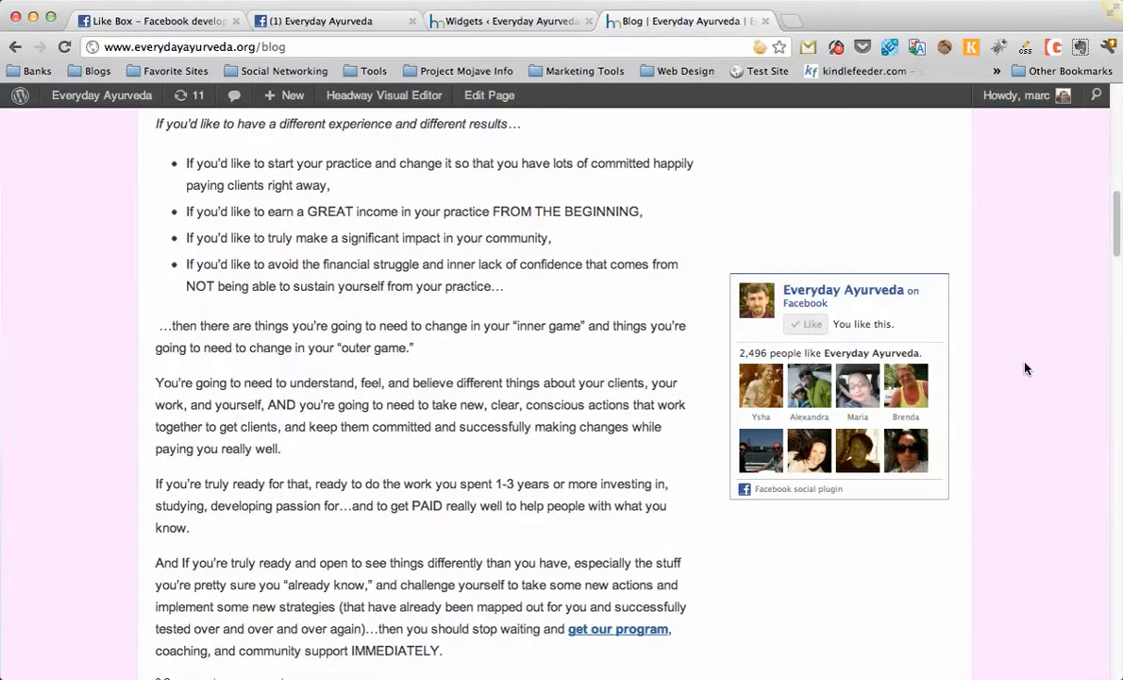
scroll(1019, 383, up, 10)
scroll(1019, 383, up, 12)
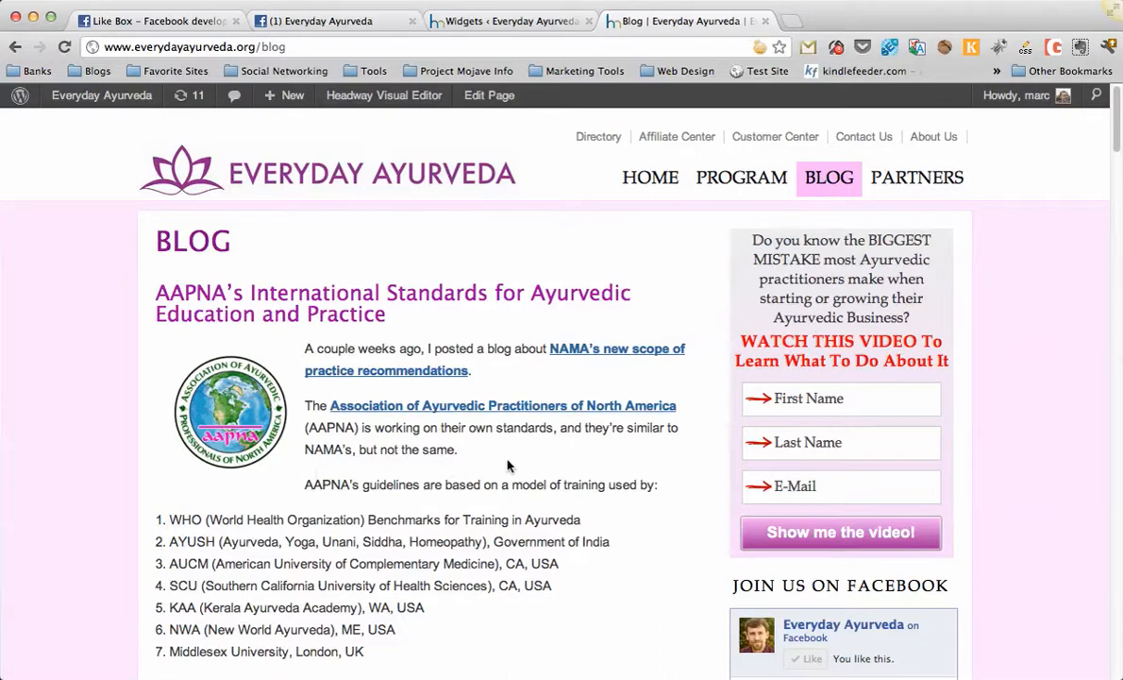
scroll(878, 499, down, 5)
scroll(859, 472, down, 3)
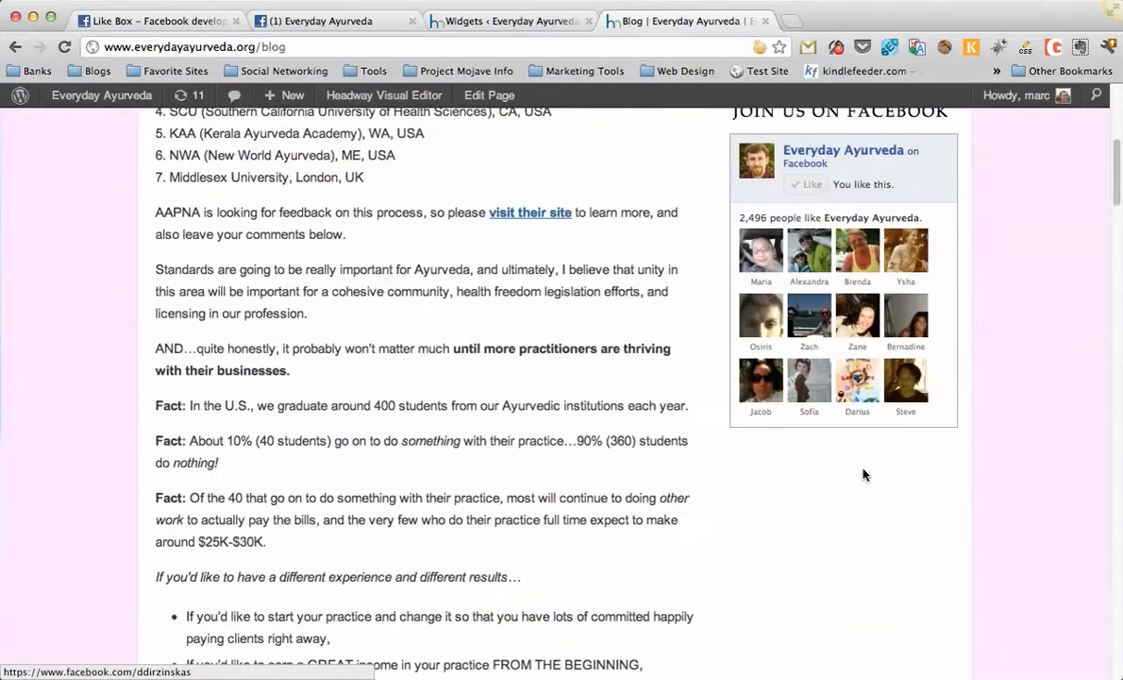
scroll(835, 466, down, 3)
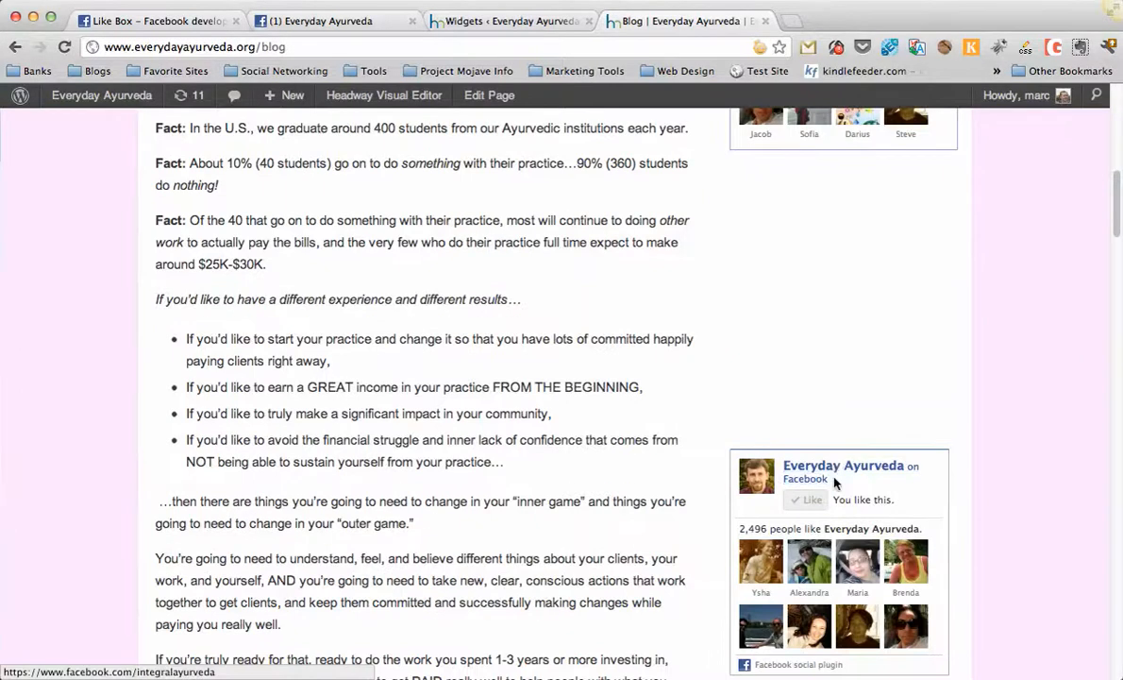
scroll(948, 494, down, 5)
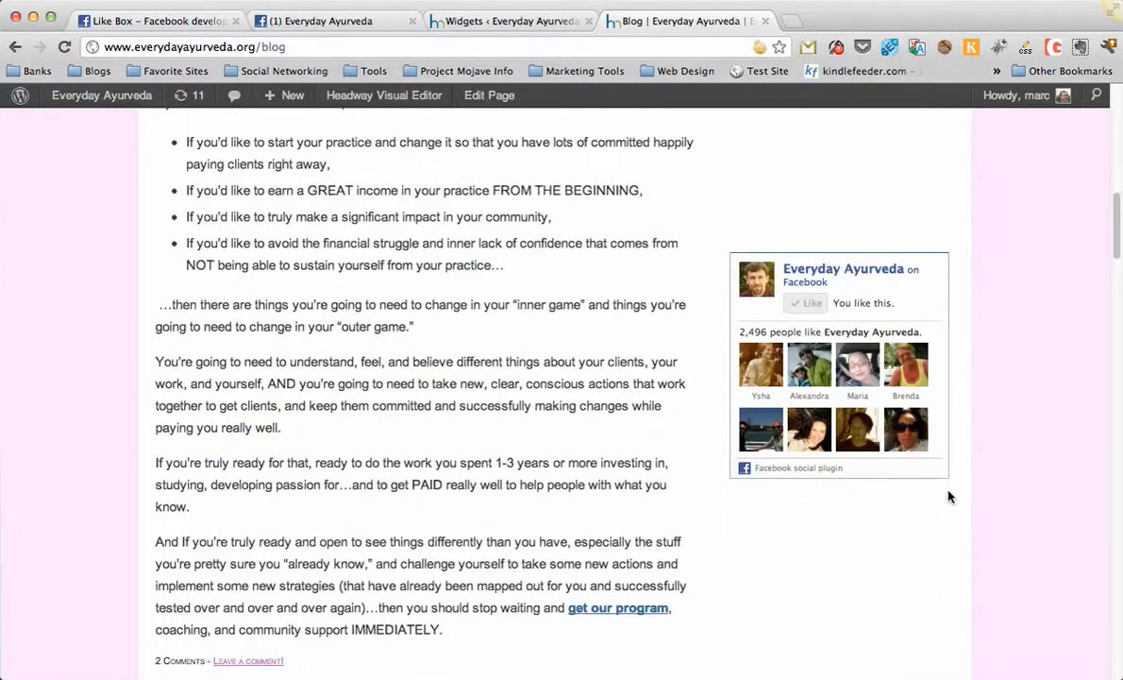
scroll(949, 496, down, 2)
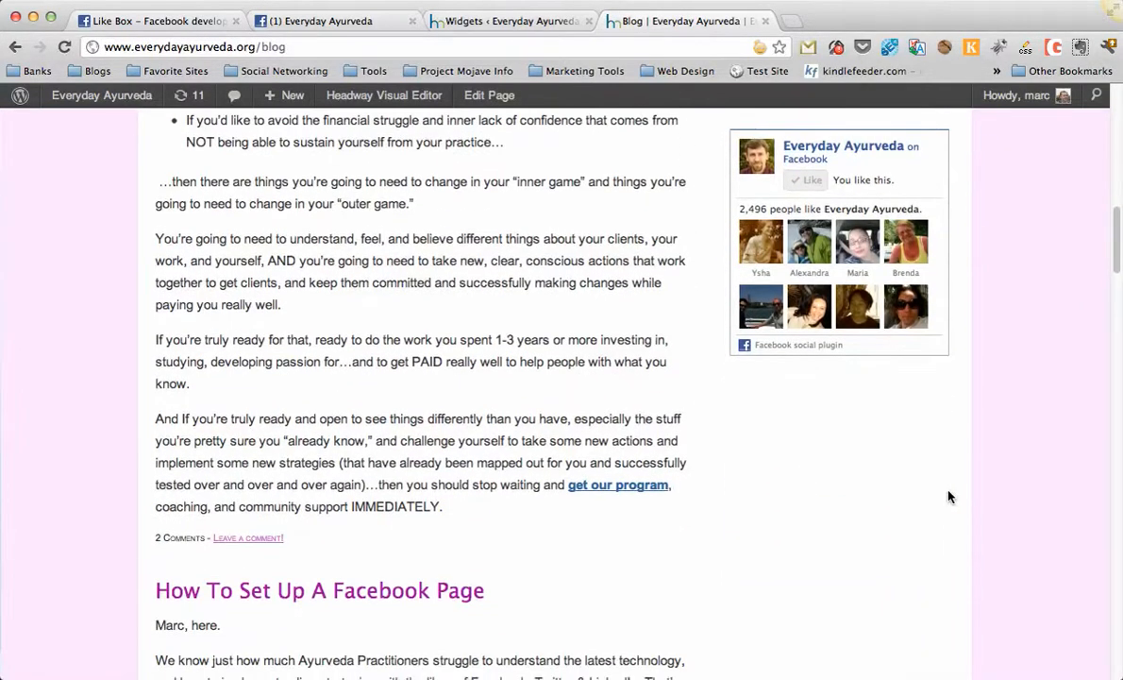
scroll(950, 497, up, 1)
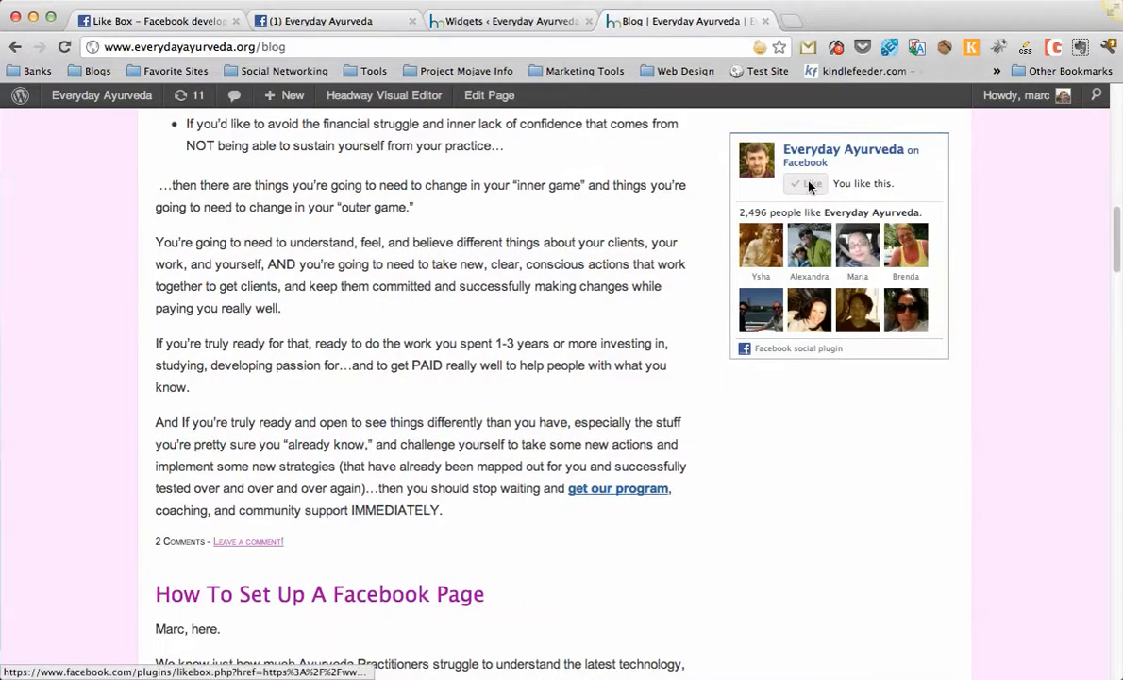